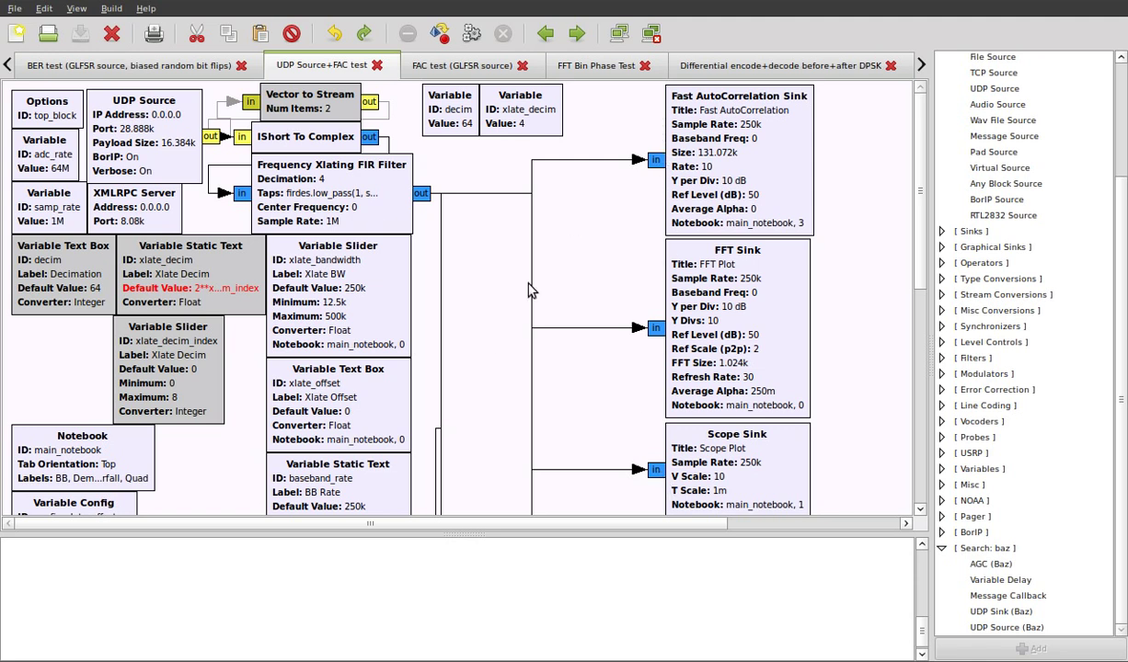
# Step: Change the UDP Source block's Vec Length to 2 in its properties and apply it
pyautogui.doubleClick(124, 149)
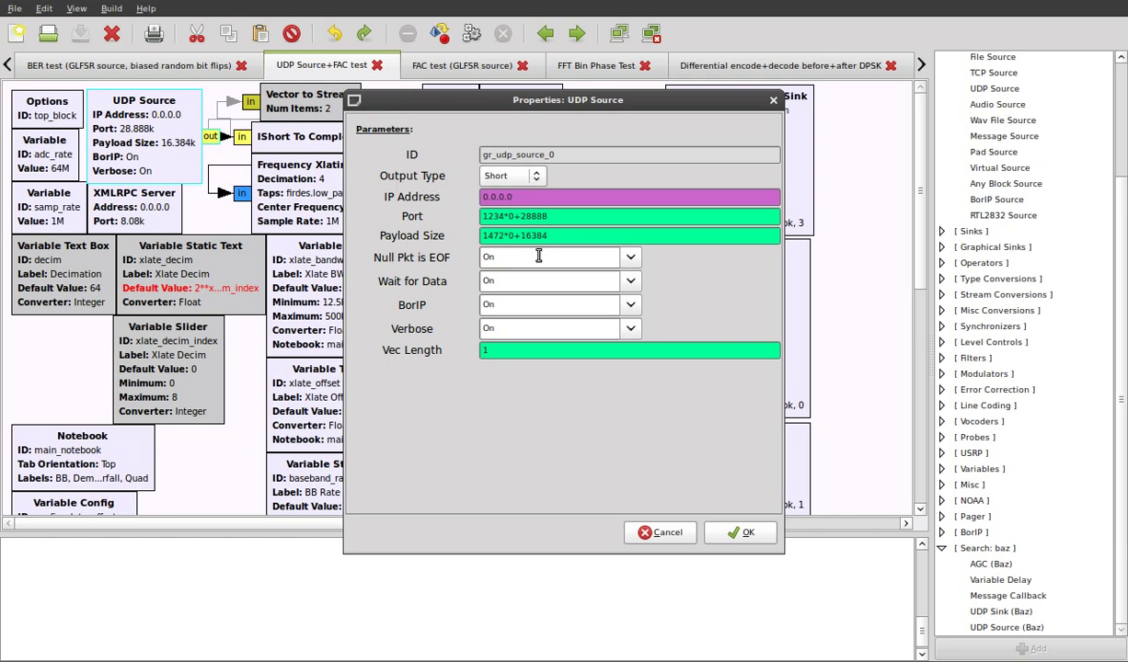
pyautogui.click(664, 535)
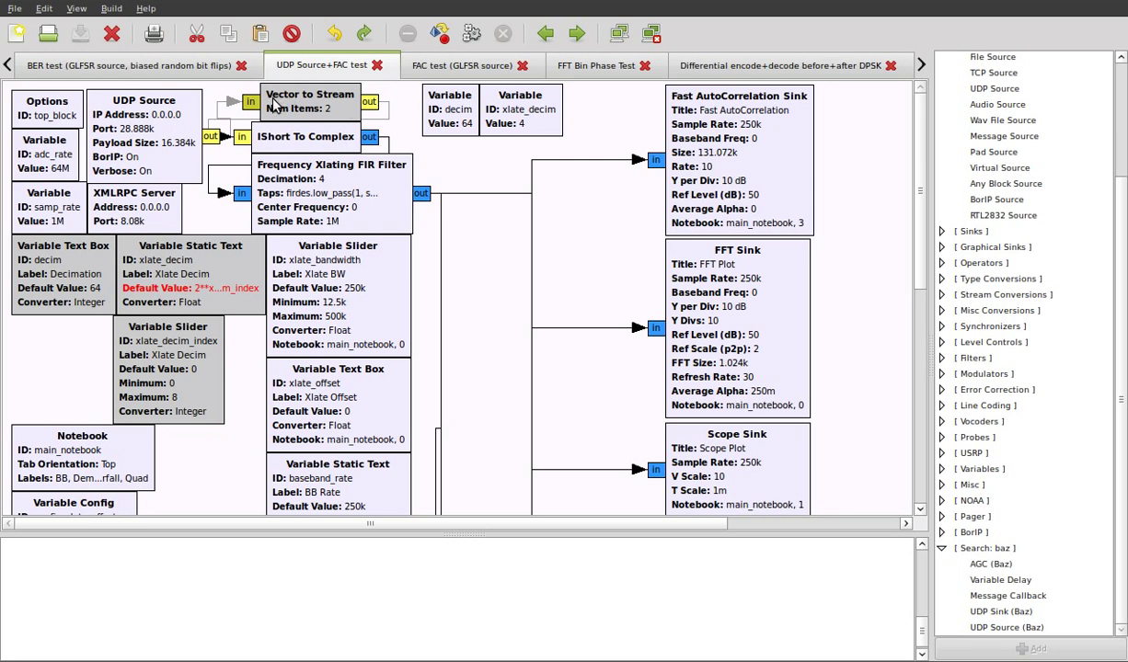
pyautogui.doubleClick(140, 119)
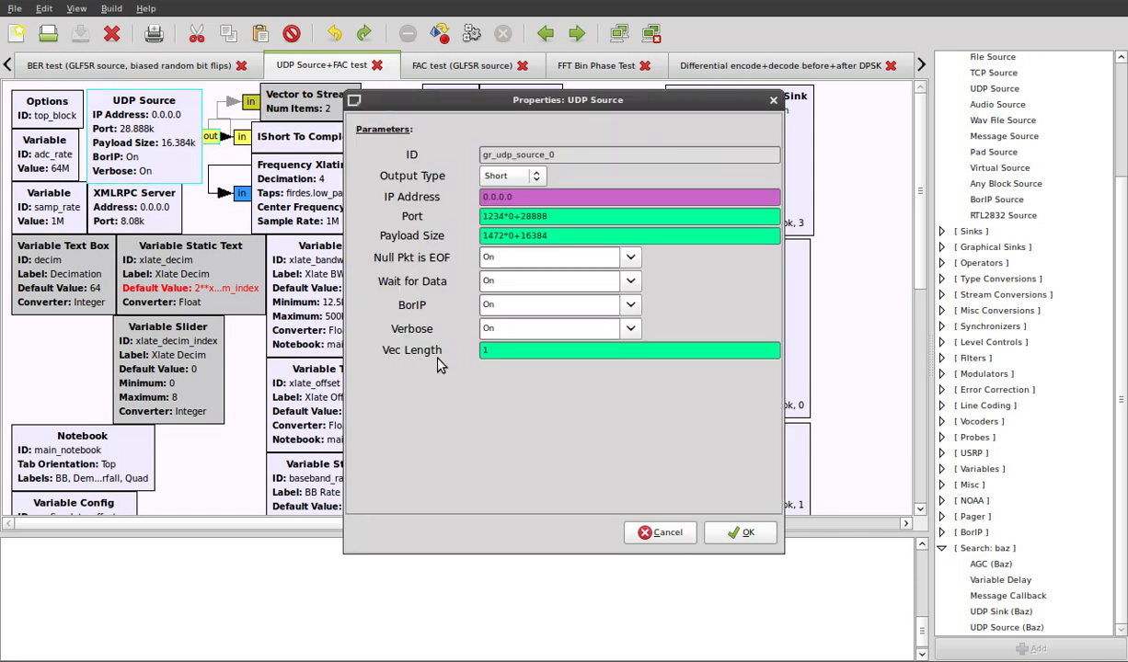
pyautogui.click(517, 349)
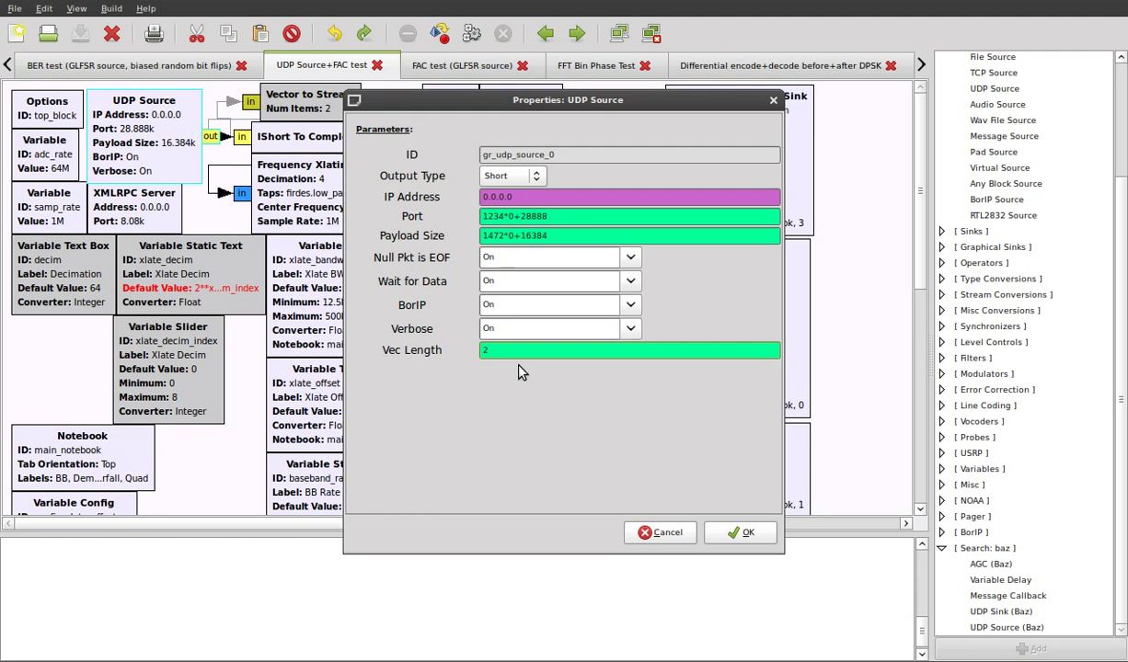
pyautogui.moveTo(501, 349); pyautogui.dragTo(480, 353)
pyautogui.click(748, 539)
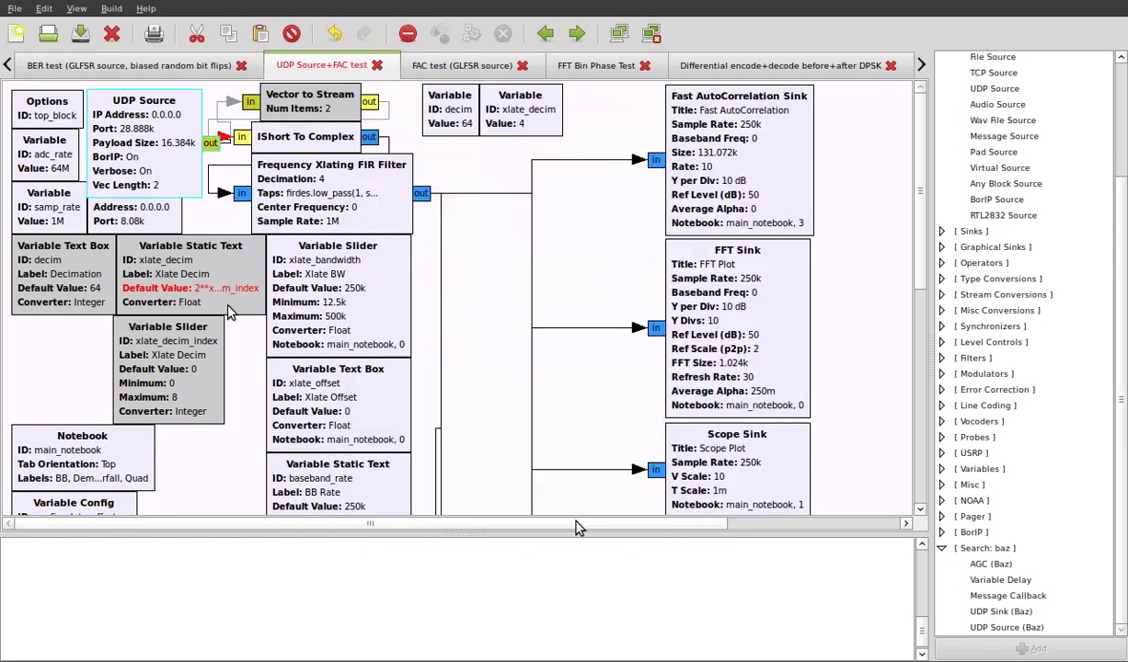
# Step: Enable the Vector to Stream block (Num Items 2) between UDP Source and IShort To Complex
pyautogui.click(230, 150)
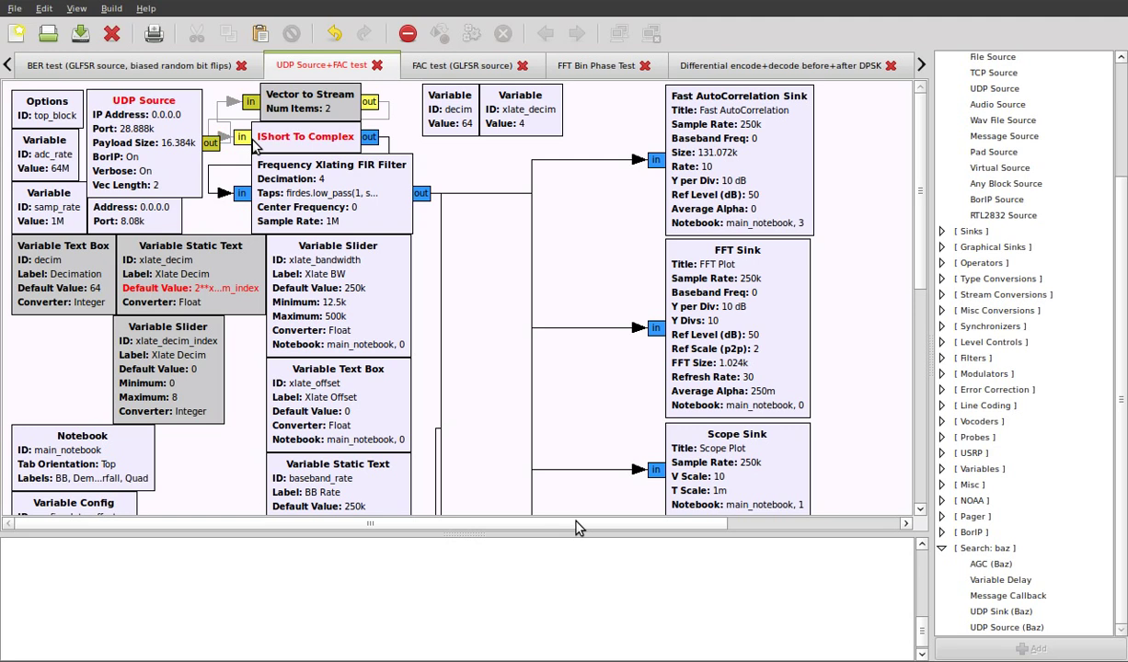
pyautogui.click(284, 103)
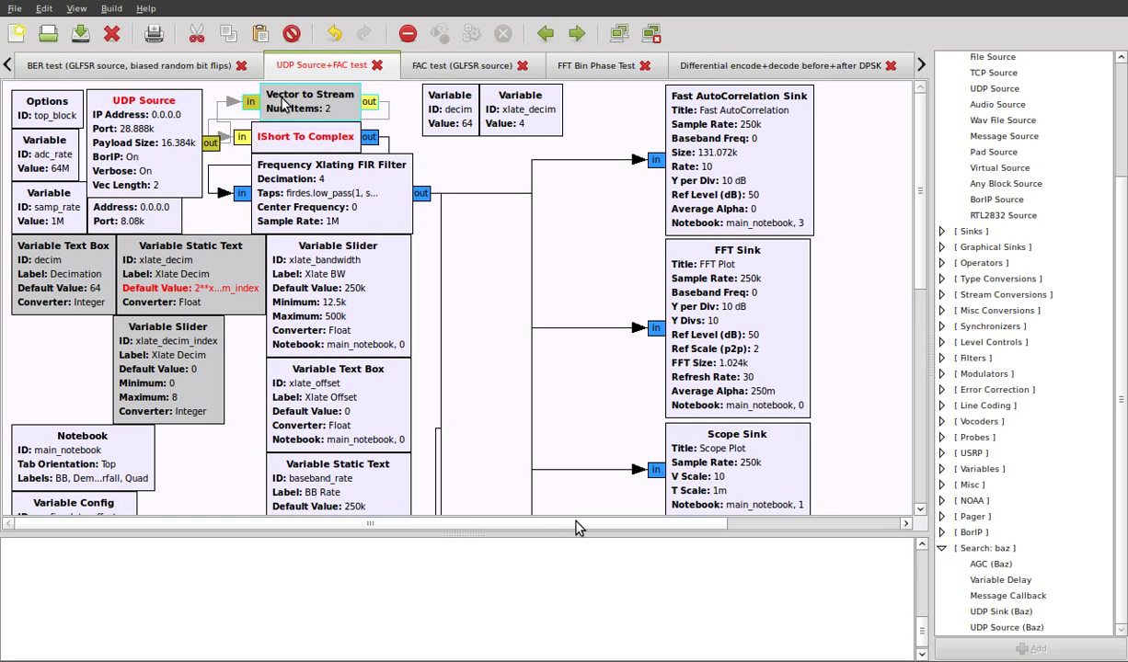
pyautogui.press('e')
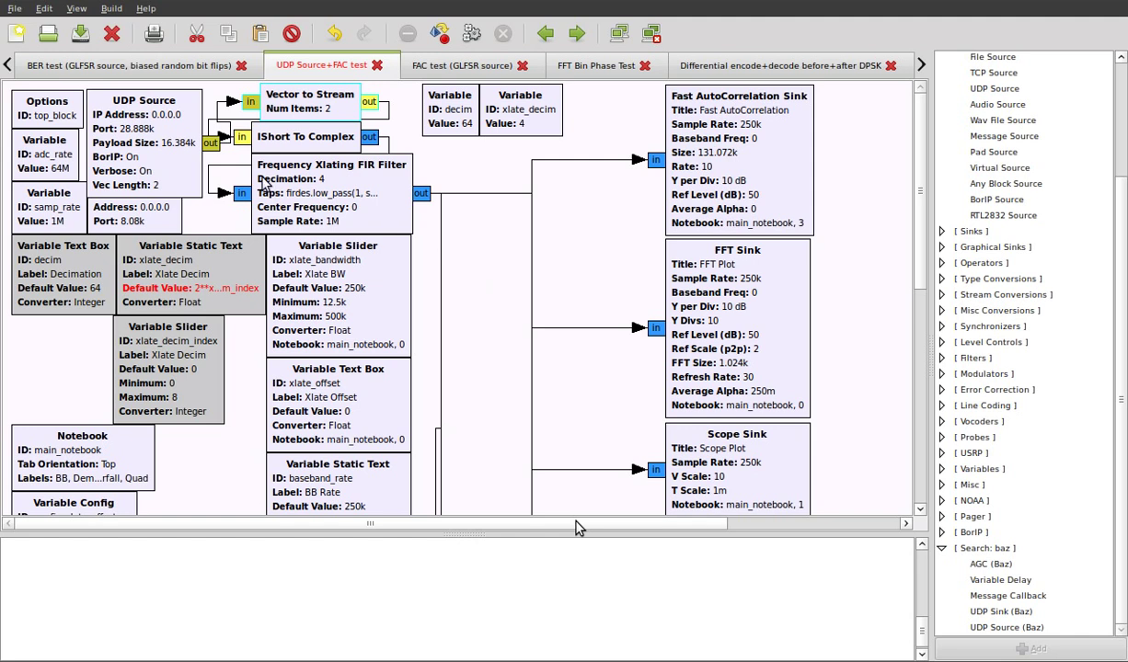
# Step: Check the adc_rate, decim and samp_rate variable values, closing each dialog unchanged
pyautogui.doubleClick(49, 163)
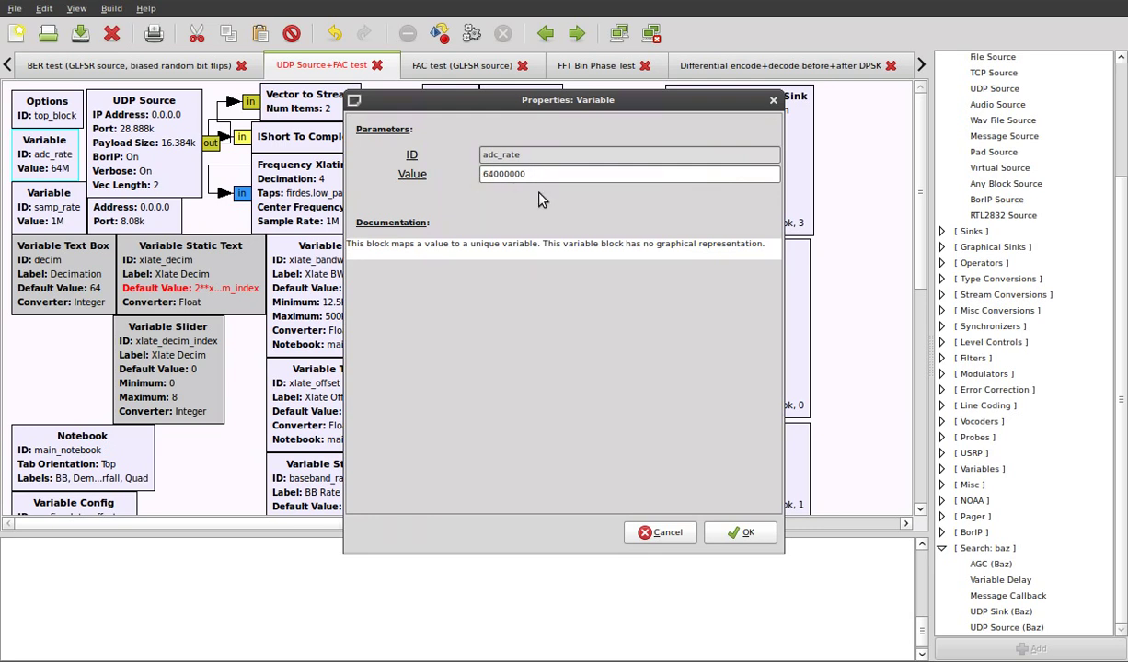
pyautogui.click(658, 532)
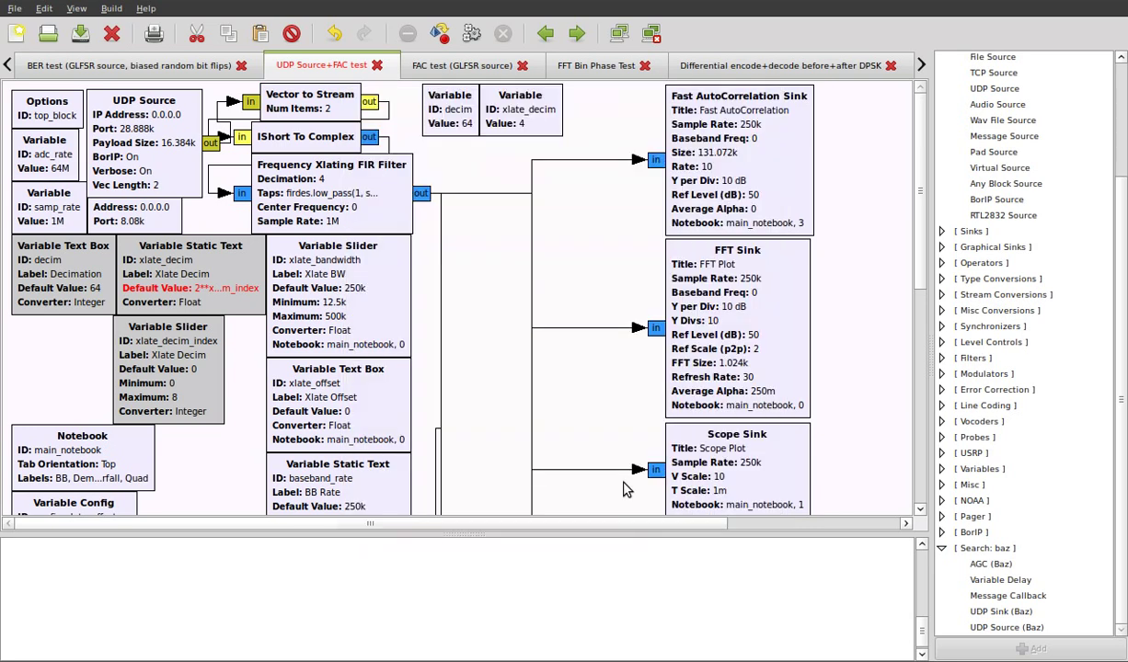
pyautogui.doubleClick(437, 124)
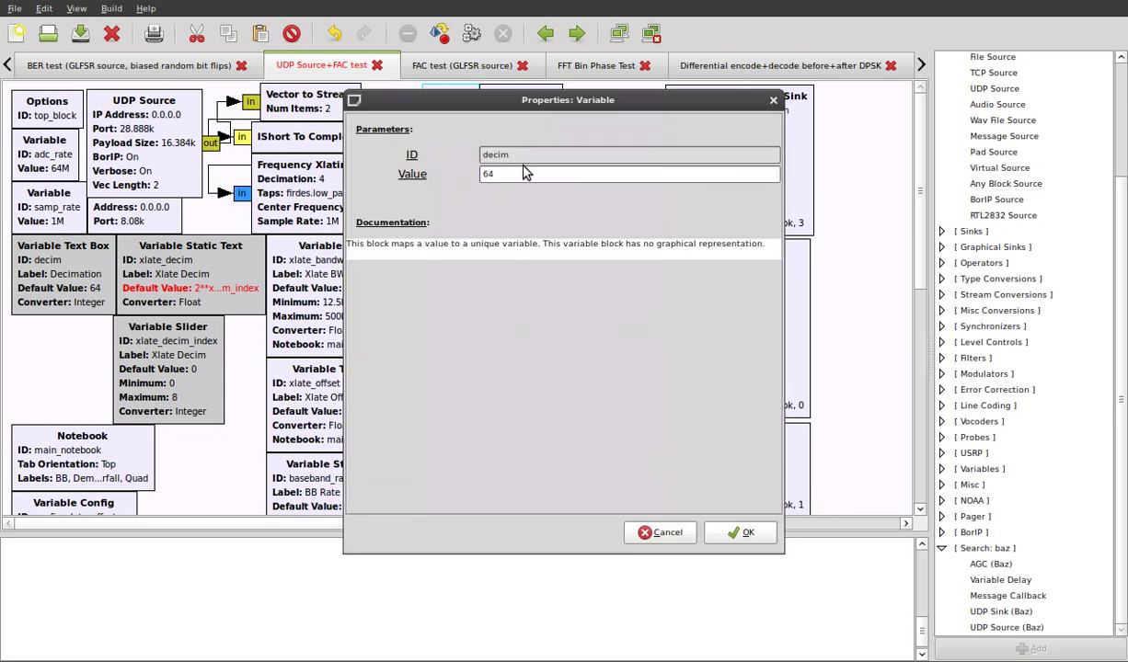
pyautogui.click(660, 532)
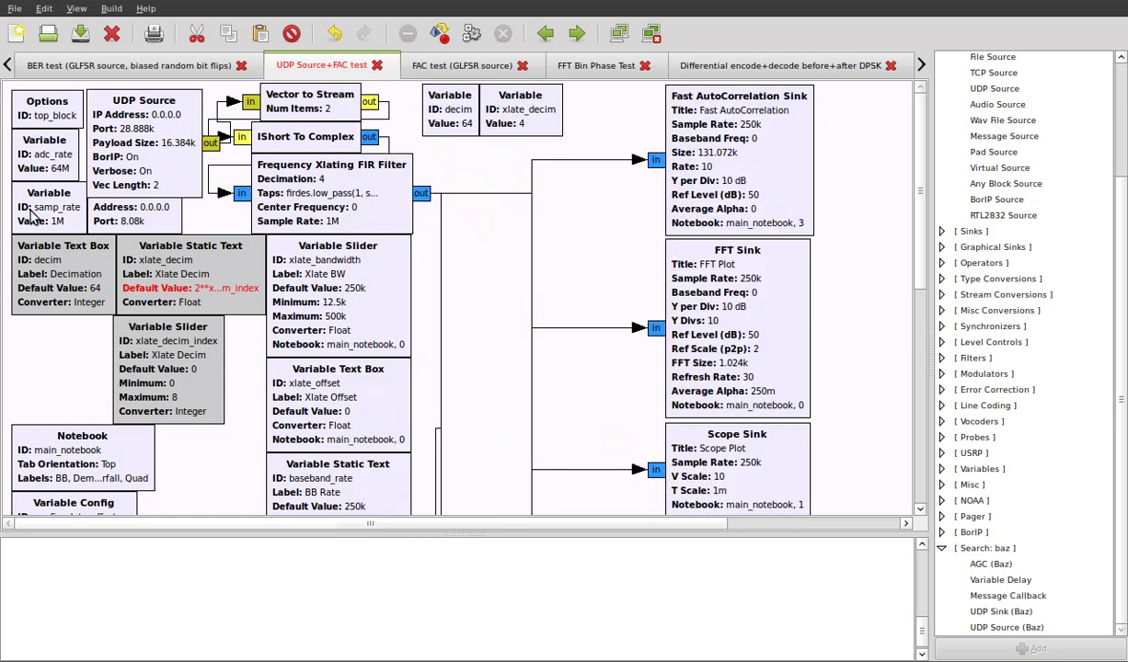
pyautogui.doubleClick(32, 213)
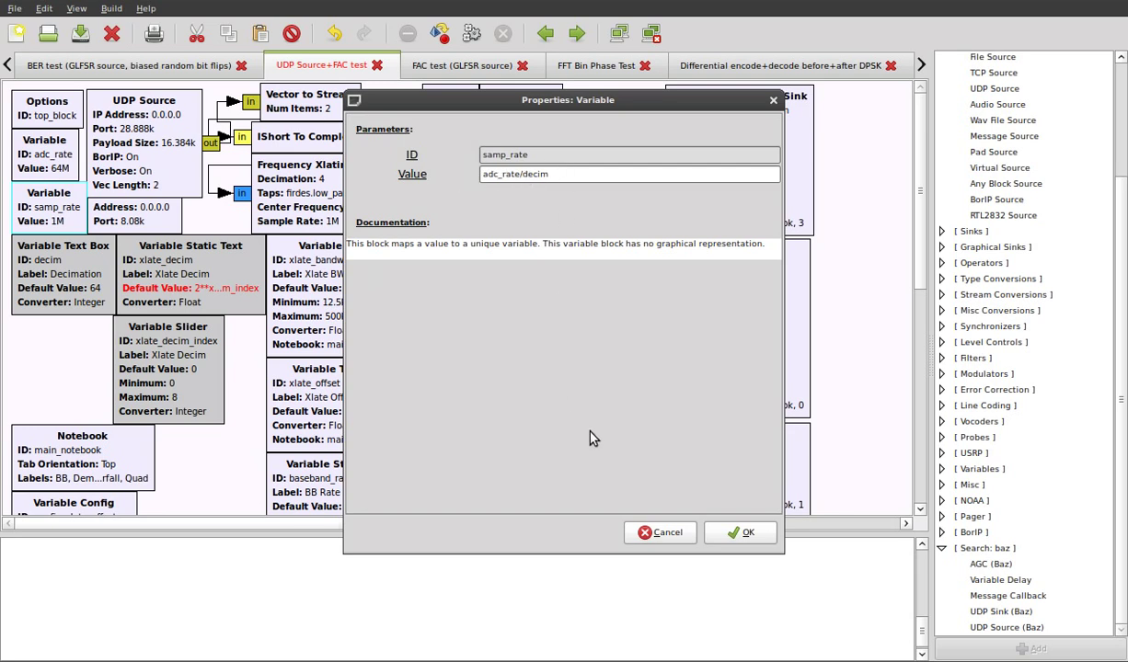
pyautogui.click(659, 532)
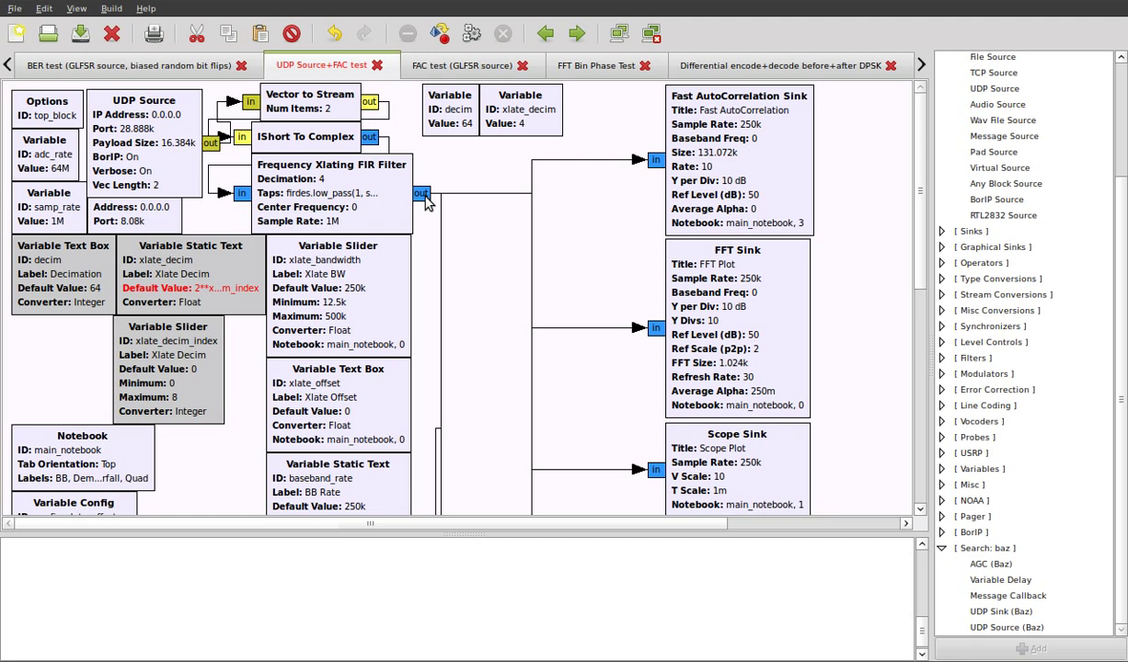
# Step: Review the filter's samp_rate sample rate and Center Frequency expressions in its properties
pyautogui.doubleClick(343, 184)
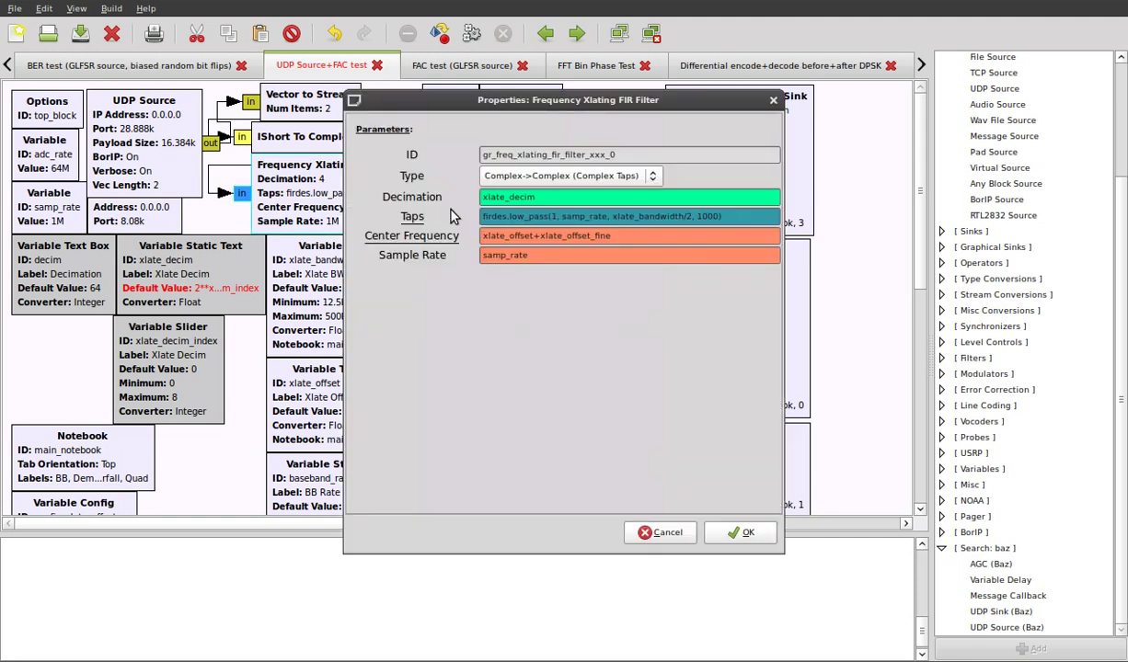
pyautogui.moveTo(550, 257); pyautogui.dragTo(458, 254)
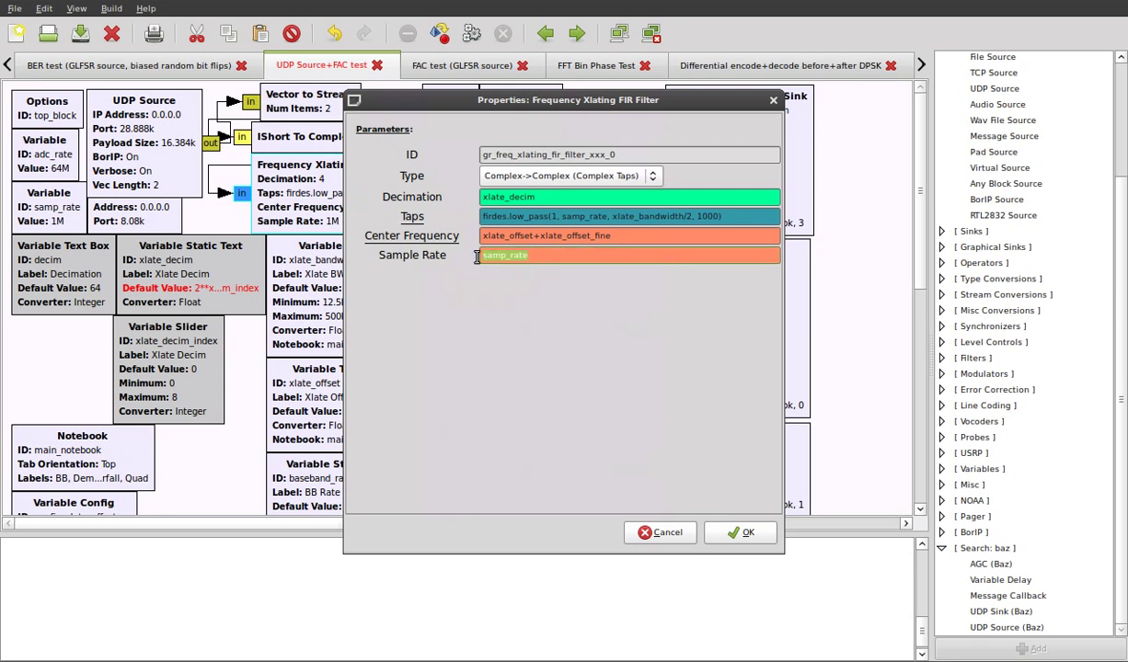
pyautogui.click(635, 239)
pyautogui.moveTo(635, 239); pyautogui.dragTo(480, 238)
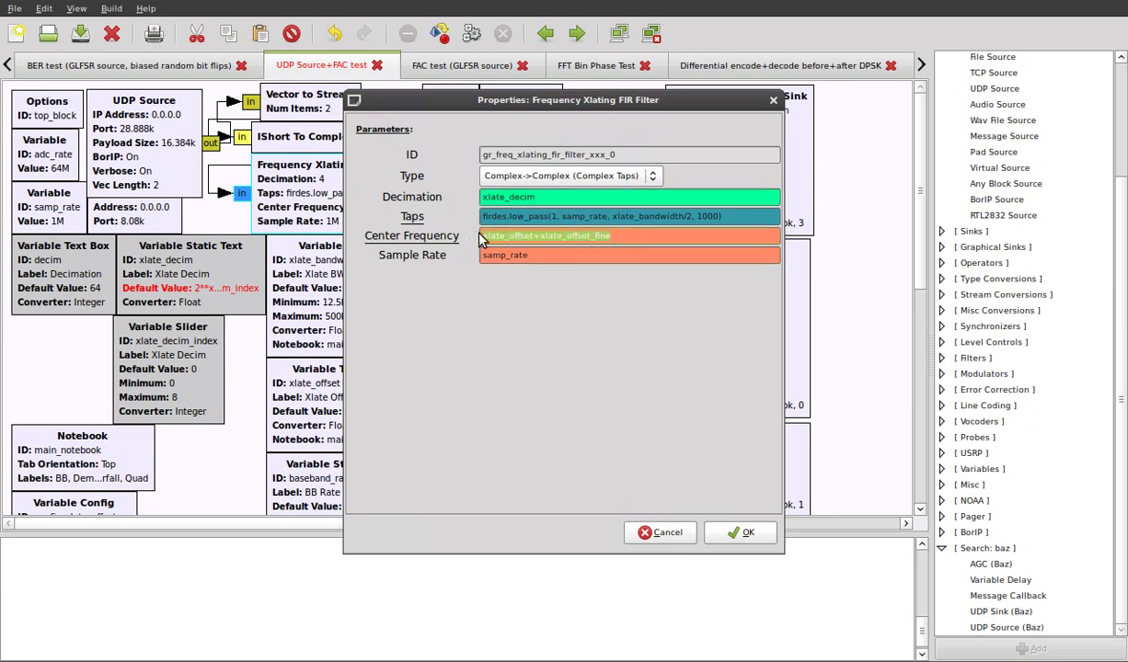
pyautogui.click(630, 242)
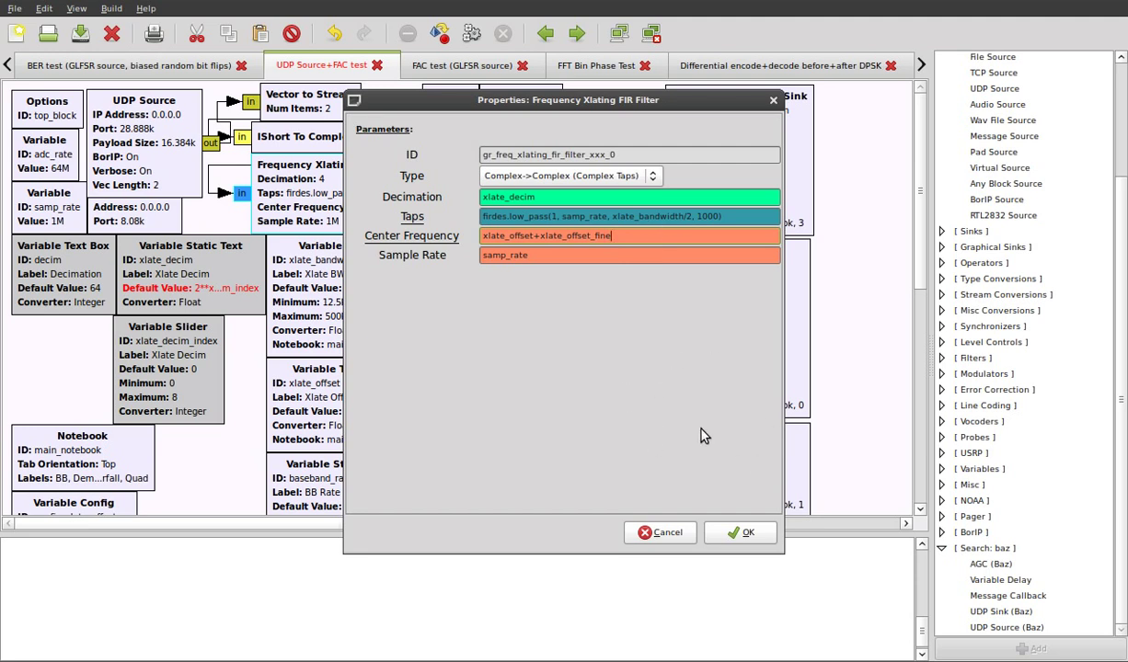
# Step: Examine the Taps expression's samp_rate, xlate_bandwidth and 1000 arguments, then close the dialog
pyautogui.click(482, 219)
pyautogui.moveTo(482, 219); pyautogui.dragTo(745, 217)
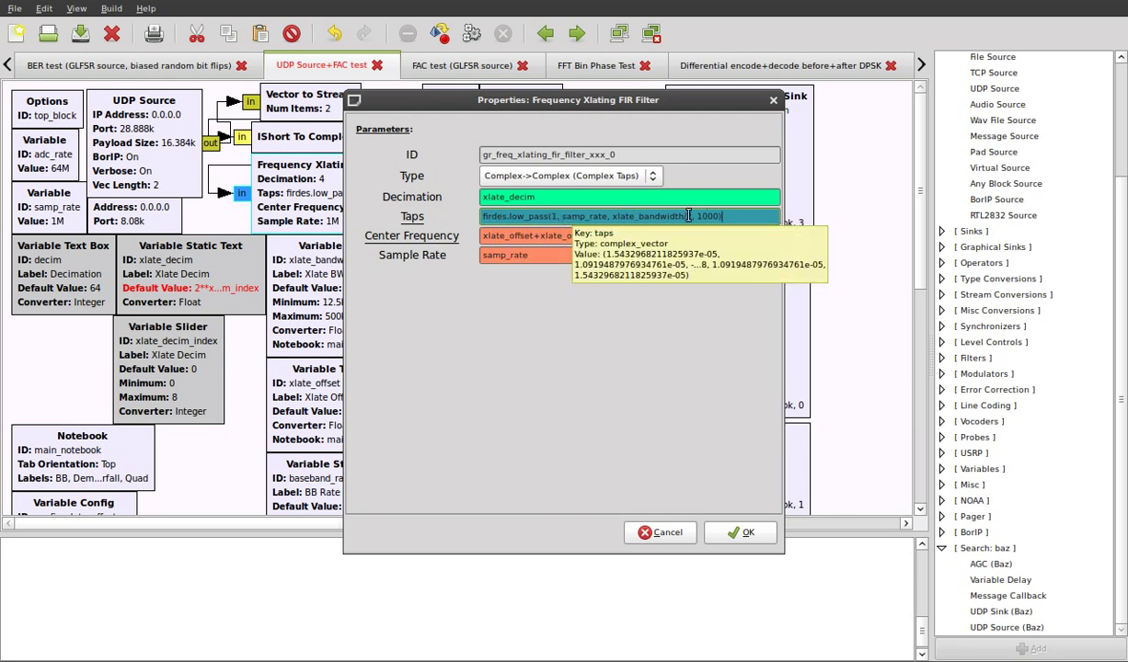
pyautogui.doubleClick(580, 216)
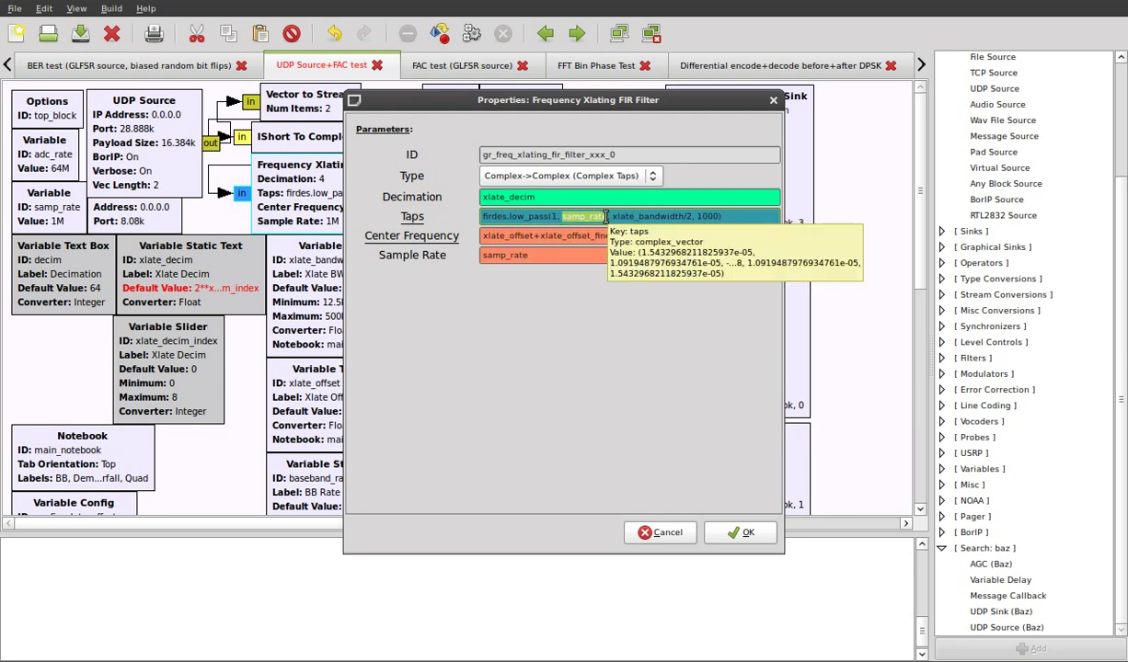
pyautogui.moveTo(612, 216); pyautogui.dragTo(685, 217)
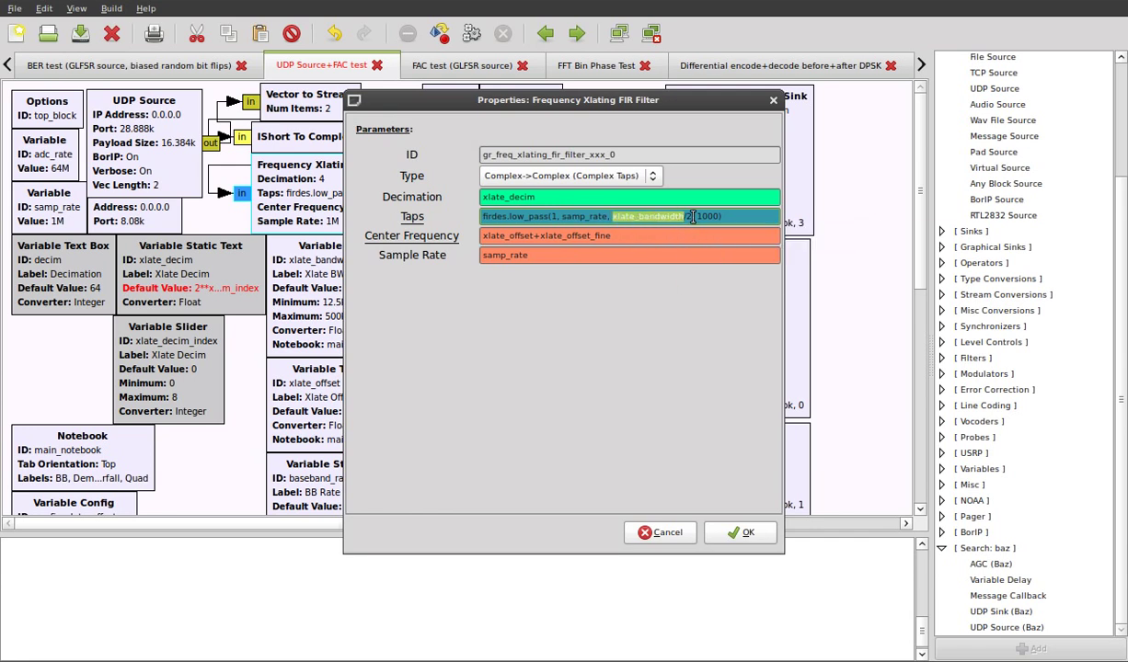
pyautogui.doubleClick(707, 216)
pyautogui.click(741, 217)
pyautogui.moveTo(613, 217); pyautogui.dragTo(684, 221)
pyautogui.press('Return')
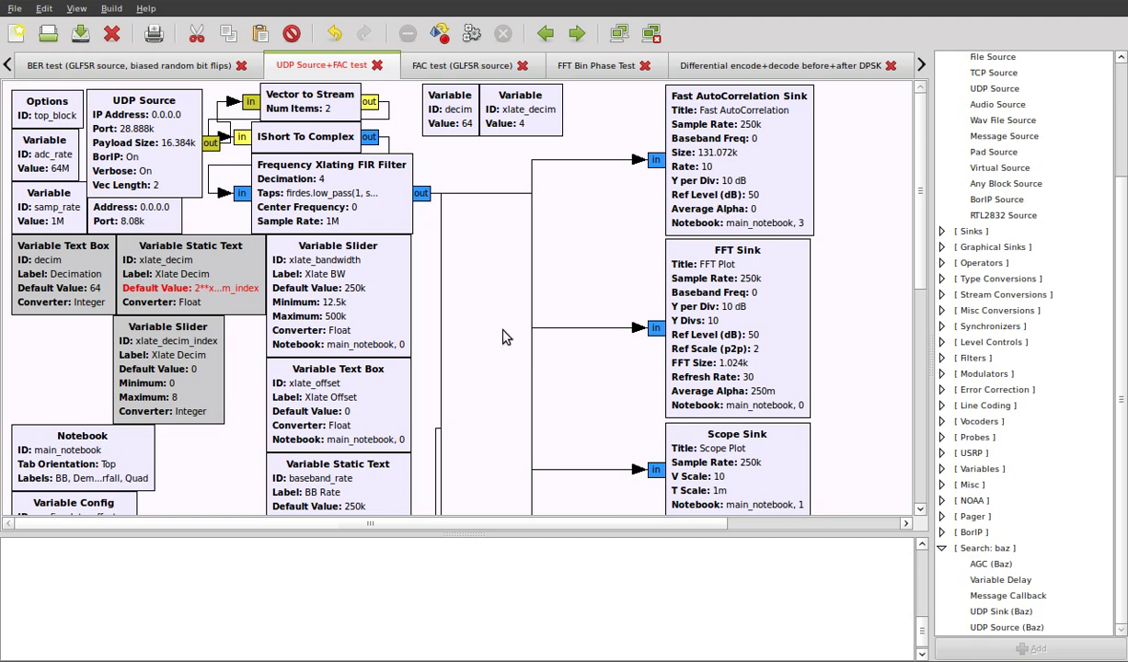
pyautogui.click(144, 212)
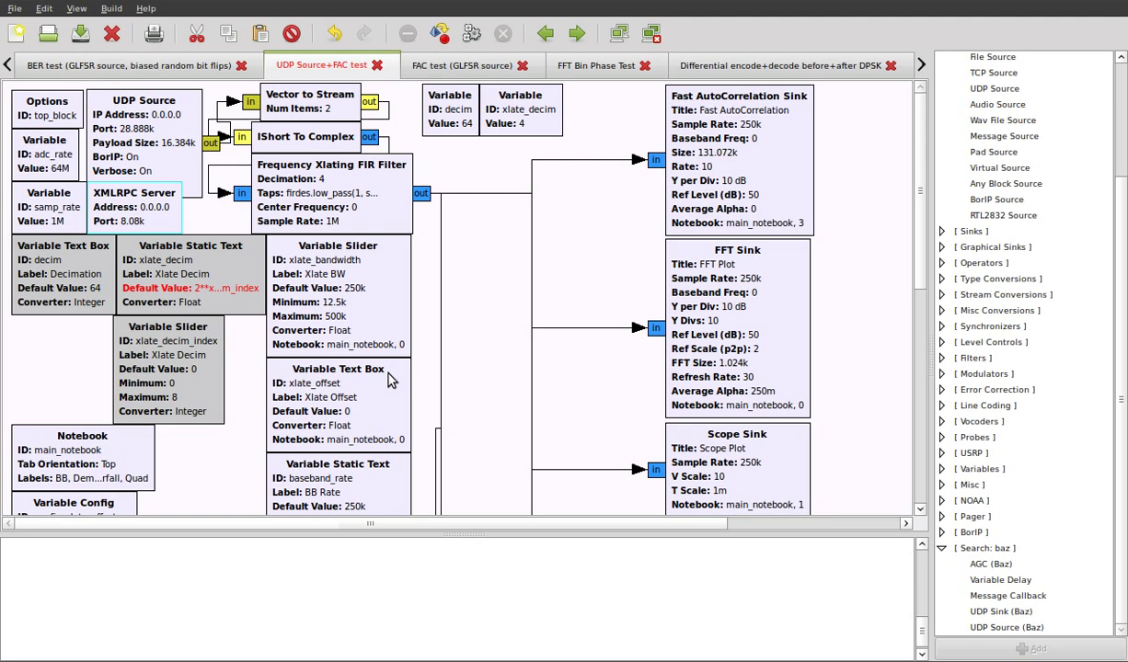
# Step: Review the filter's Center Frequency, cancel the dialog, and bring the XMLRPC Server block forward
pyautogui.doubleClick(351, 207)
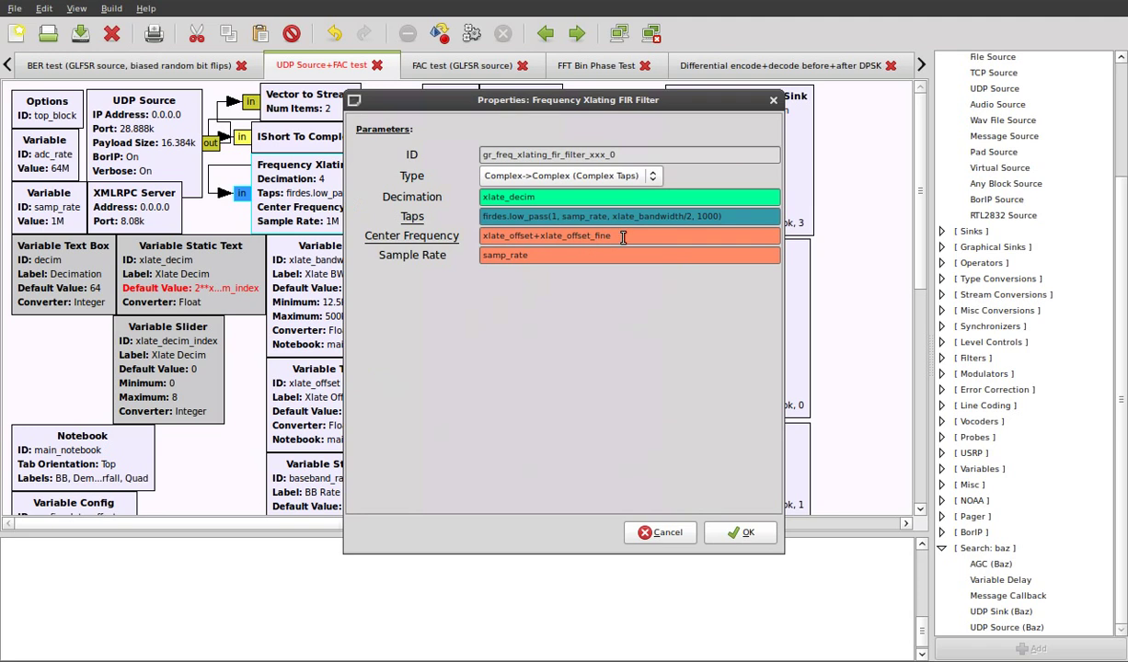
pyautogui.moveTo(481, 236); pyautogui.dragTo(580, 235)
pyautogui.click(483, 236)
pyautogui.click(666, 532)
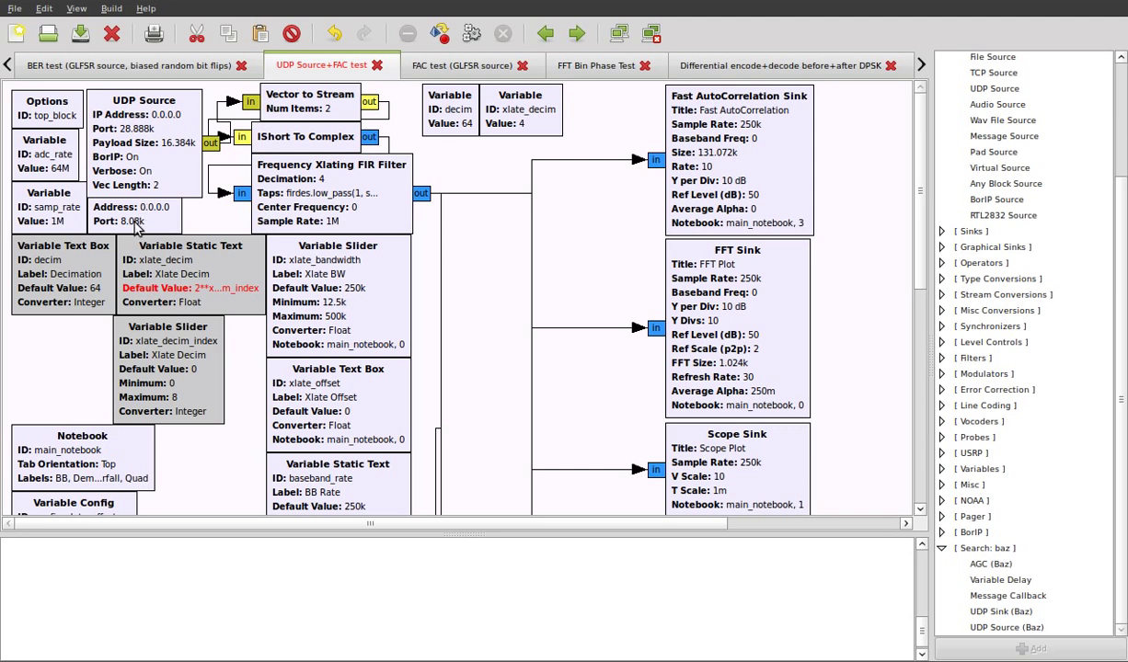
pyautogui.click(130, 214)
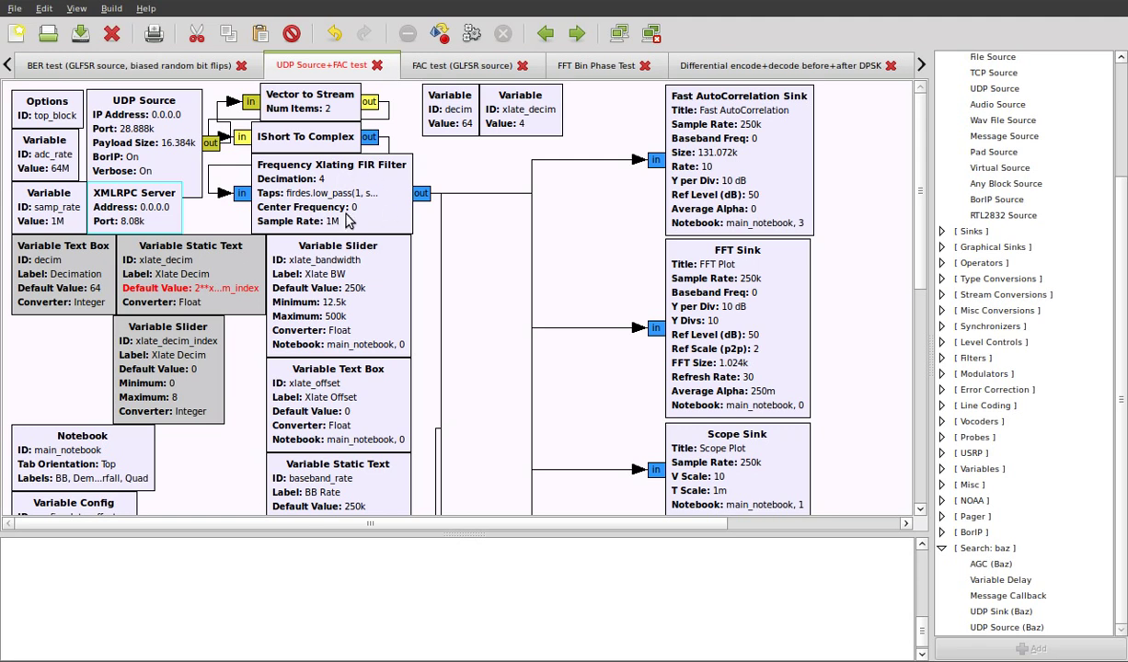
pyautogui.scroll(-1, 348, 221)
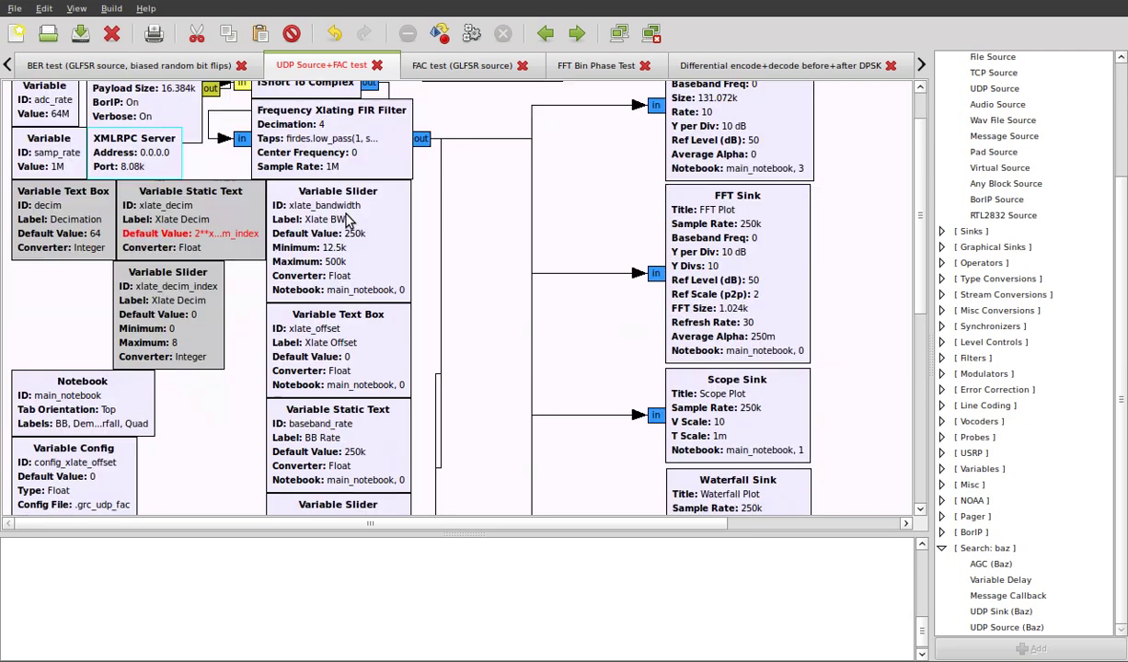
pyautogui.scroll(-2, 348, 221)
pyautogui.scroll(-2, 348, 221)
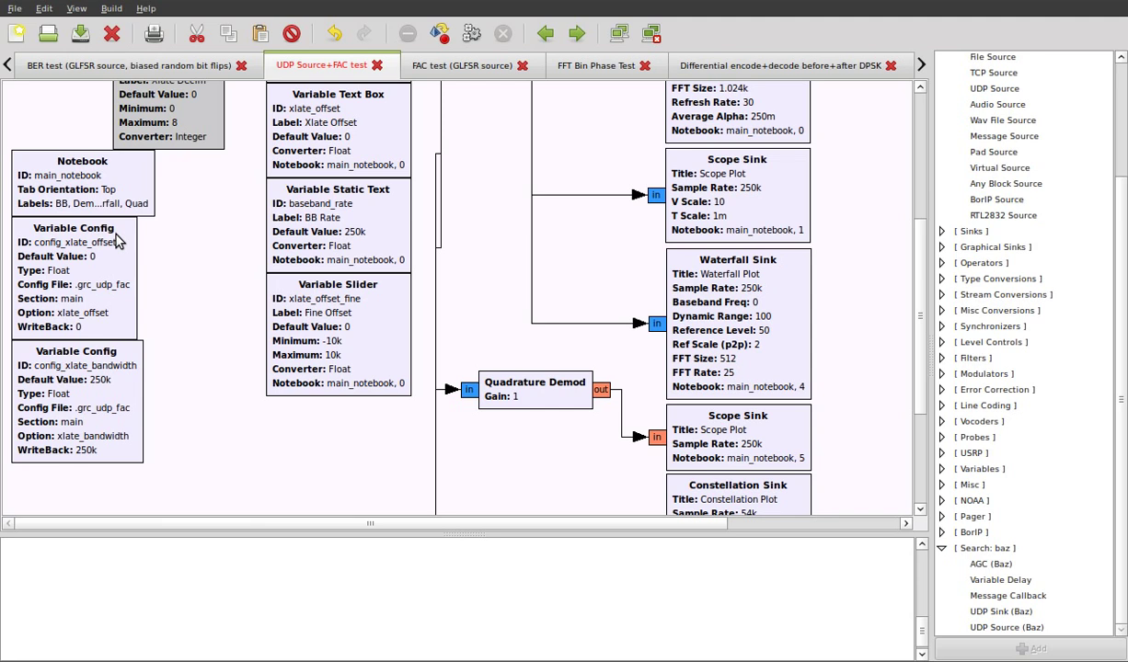
pyautogui.scroll(1, 143, 294)
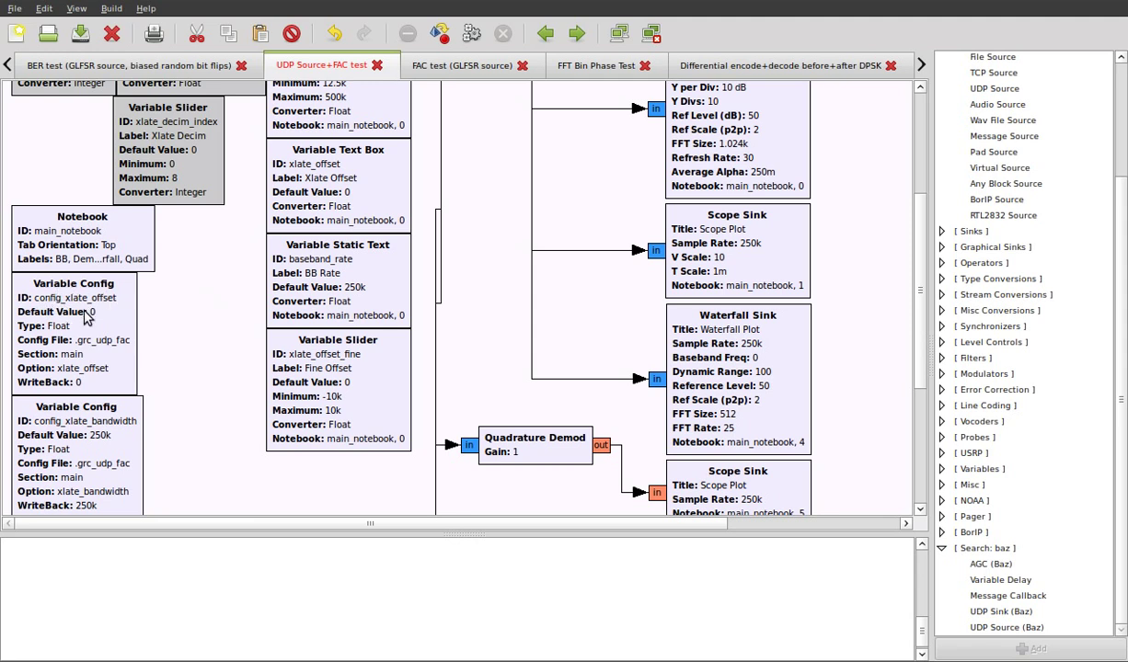
pyautogui.scroll(1, 165, 322)
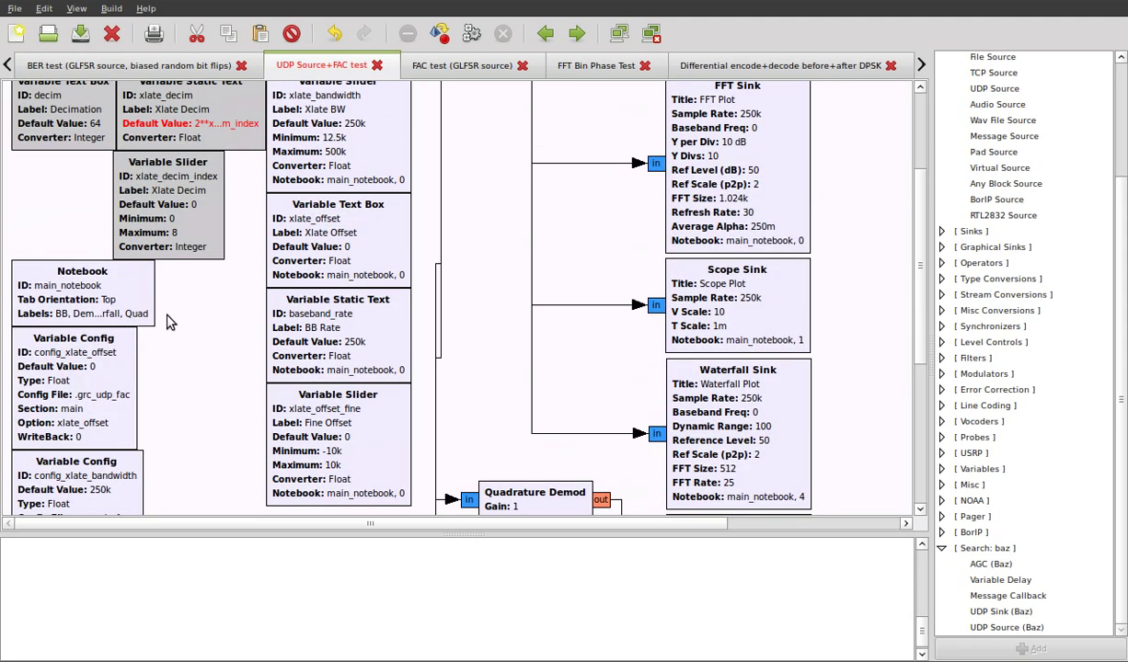
pyautogui.click(65, 382)
pyautogui.click(336, 235)
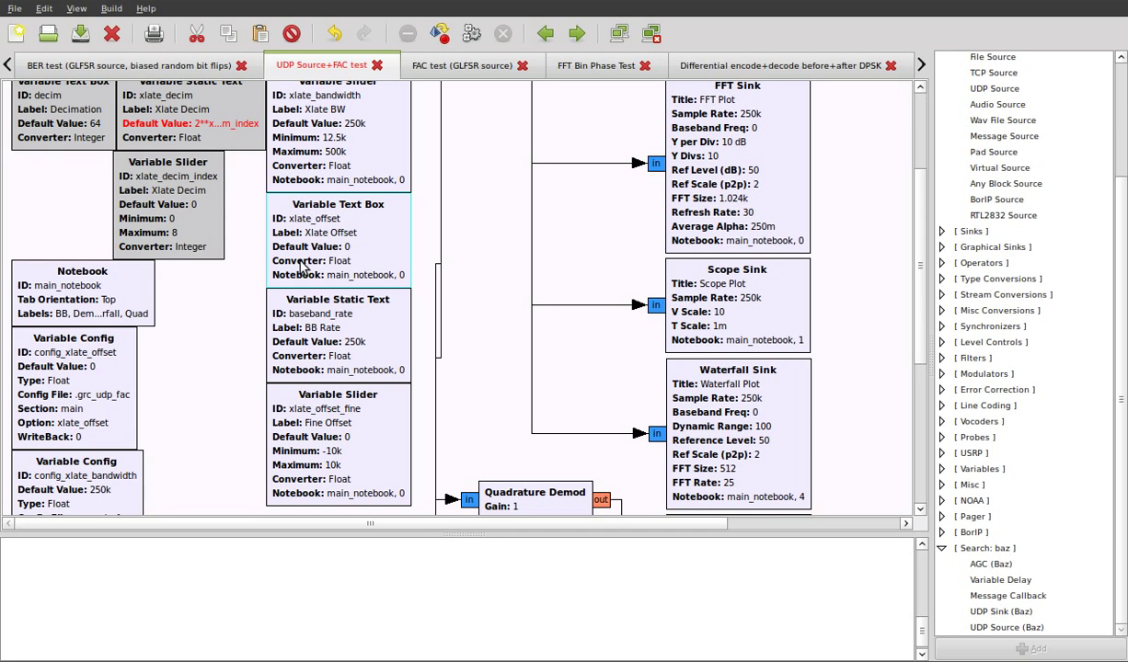
# Step: Check the xlate_offset text box's Default Value config_xlate_offset, closing it unchanged
pyautogui.doubleClick(304, 236)
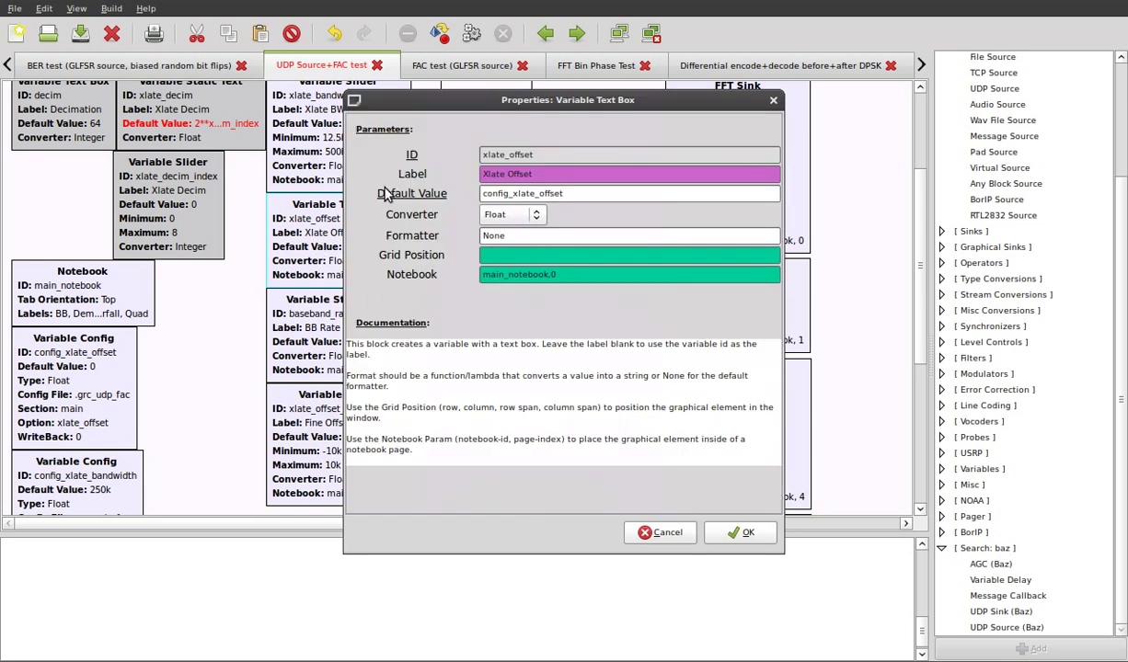
pyautogui.moveTo(585, 194); pyautogui.dragTo(444, 184)
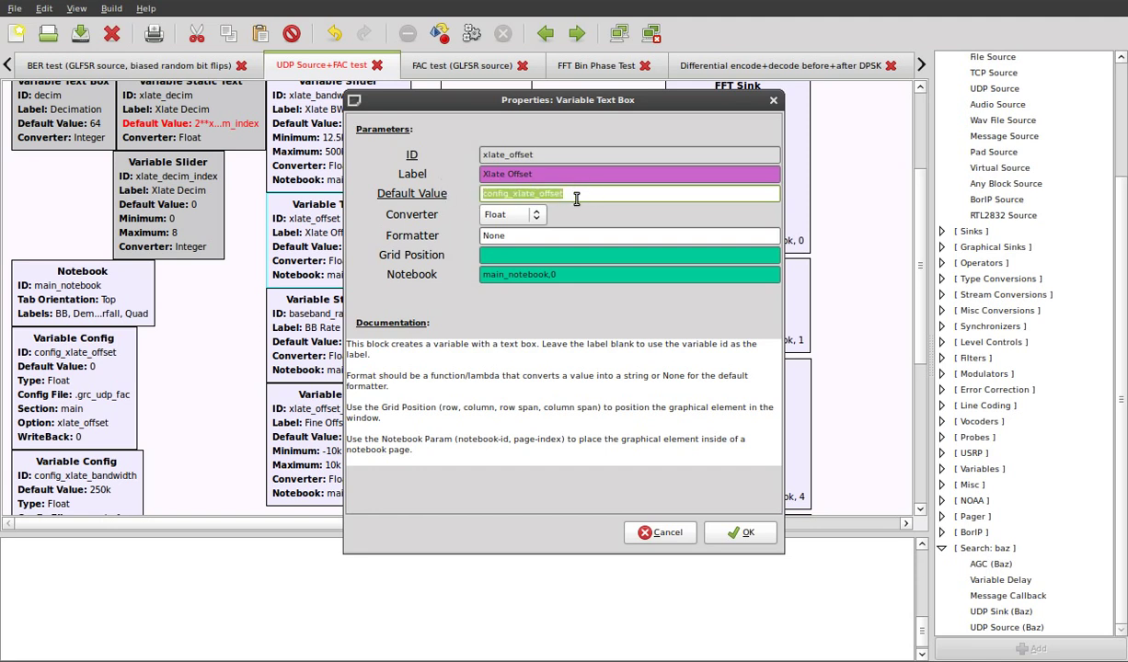
pyautogui.click(617, 196)
pyautogui.click(660, 532)
# Step: Review config_xlate_offset's file .grc_udp_fac, section main, option xlate_offset, and retype WriteBack xlate_offset
pyautogui.doubleClick(129, 422)
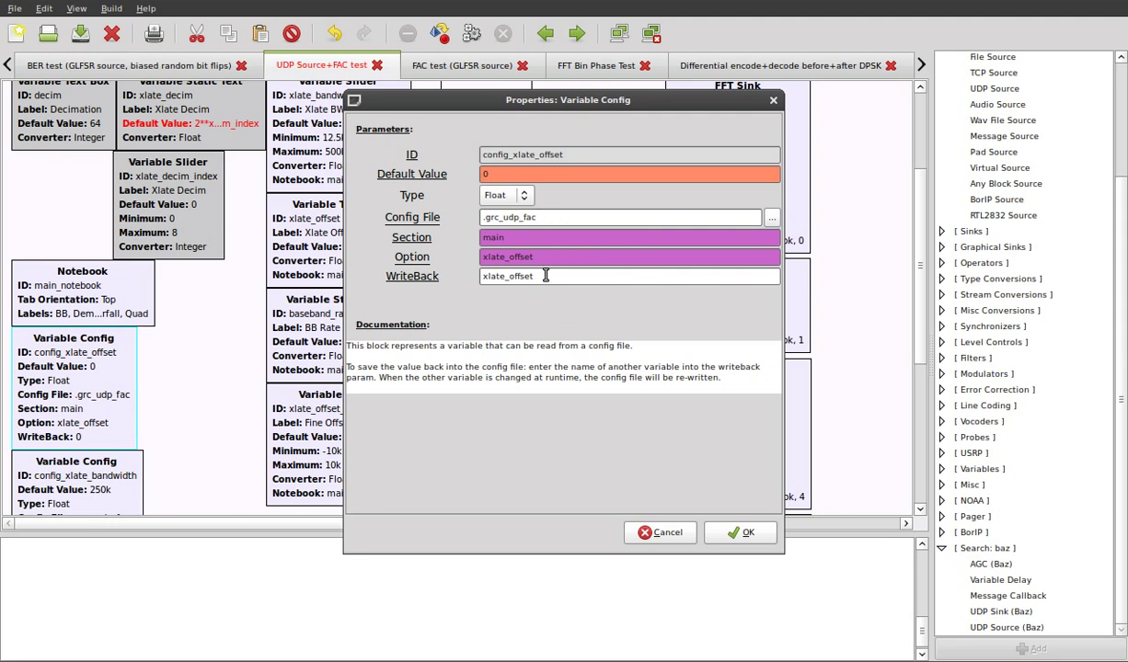
pyautogui.moveTo(543, 218); pyautogui.dragTo(486, 216)
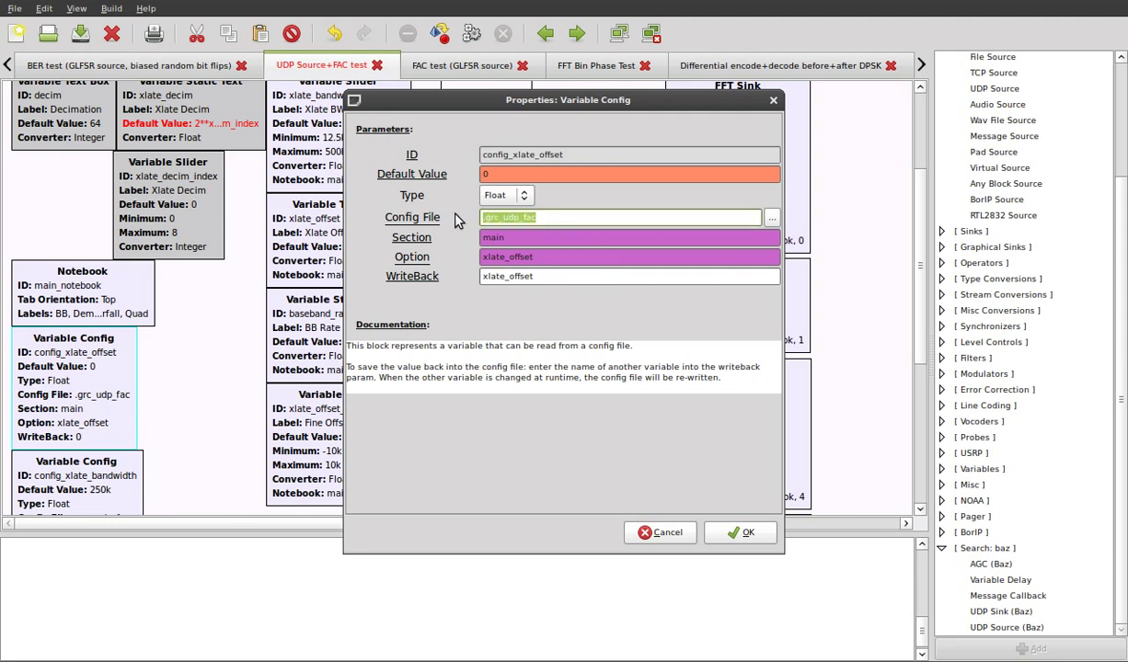
pyautogui.click(565, 218)
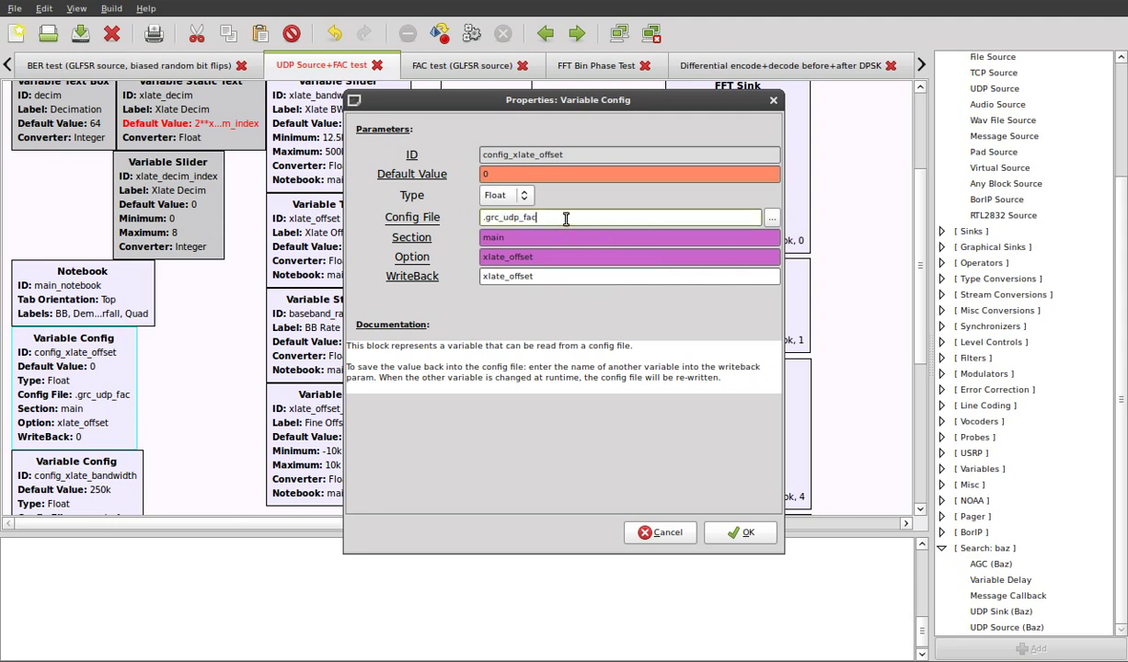
pyautogui.doubleClick(525, 239)
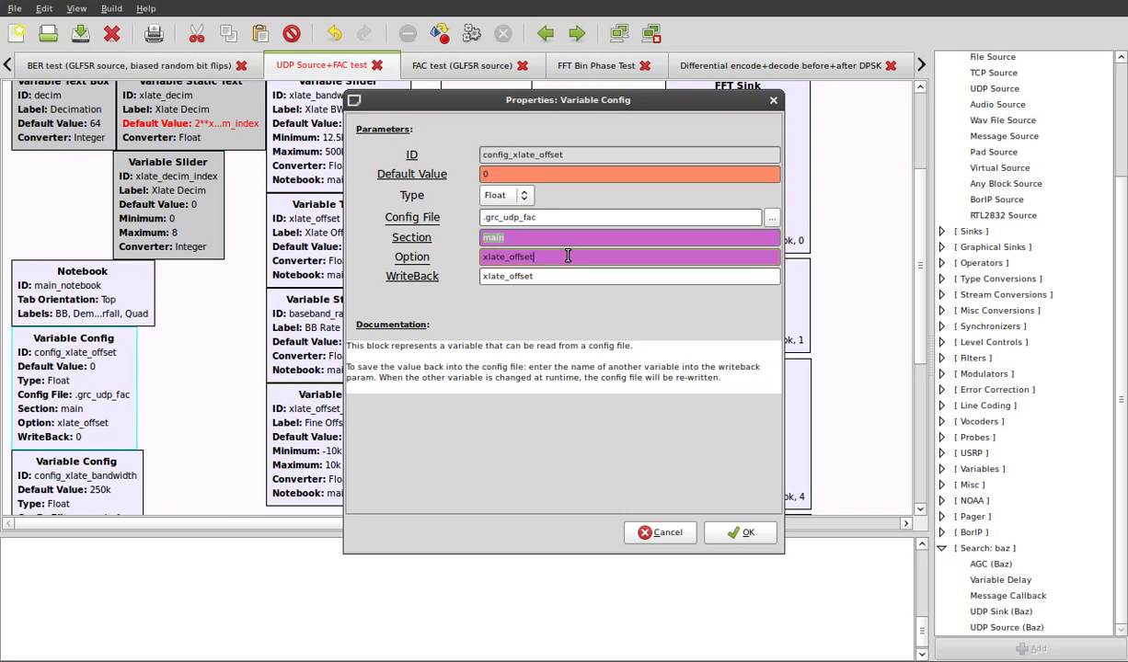
pyautogui.moveTo(483, 256); pyautogui.dragTo(550, 256)
pyautogui.click(550, 257)
pyautogui.moveTo(533, 276); pyautogui.dragTo(423, 283)
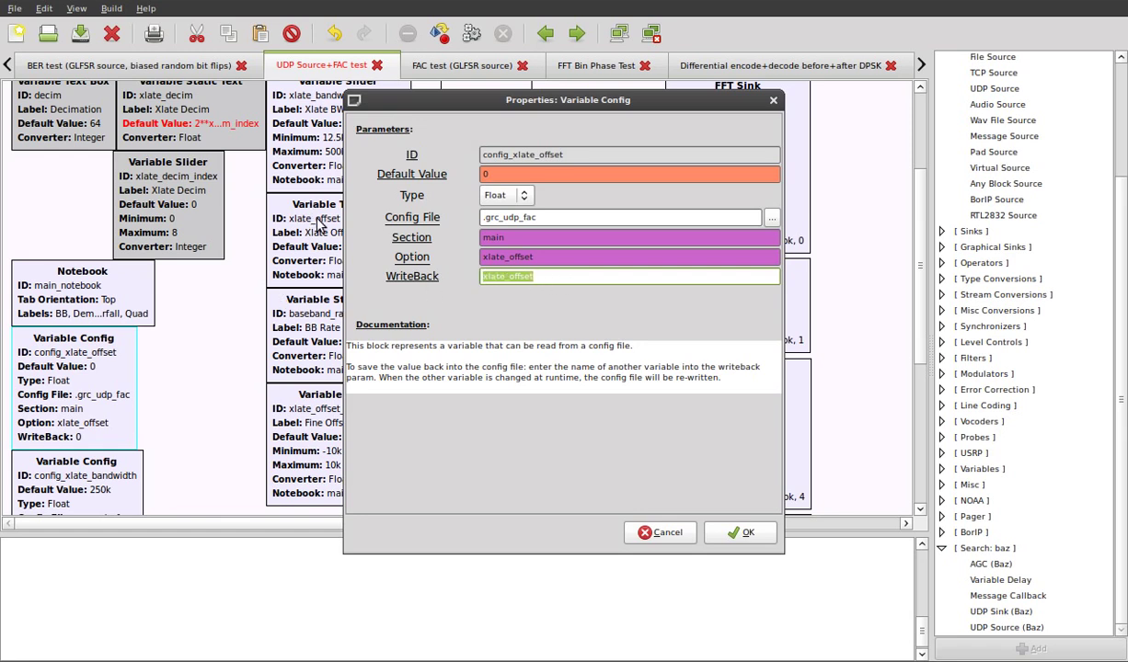
pyautogui.write('xlate_offset')
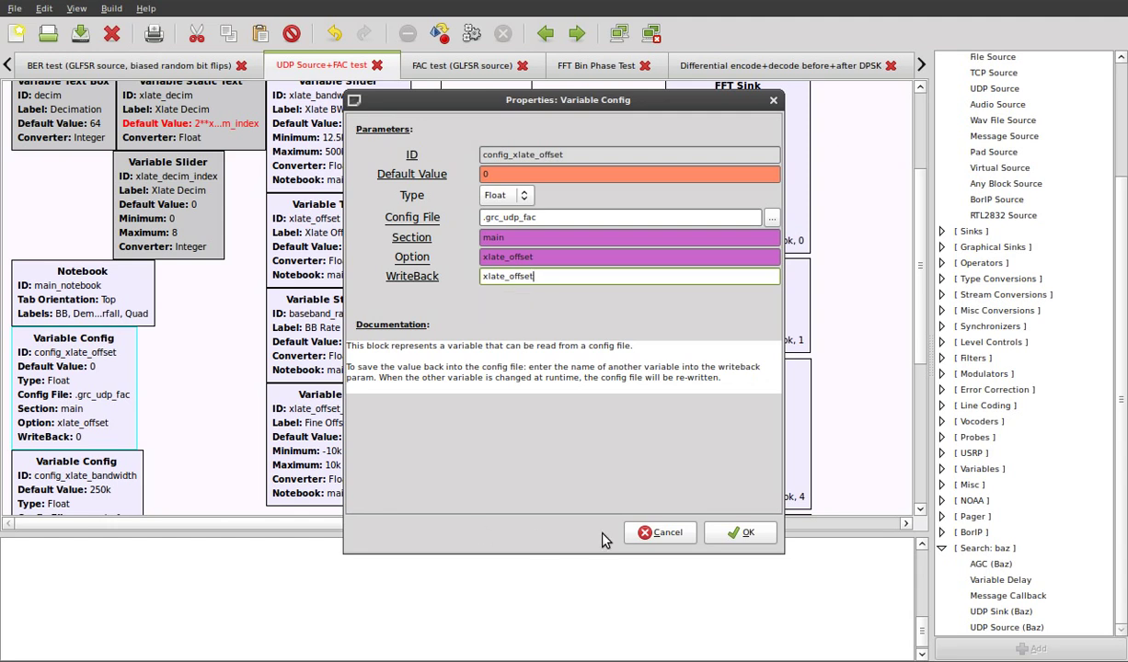
# Step: Cancel the Variable Config dialog, clear the block selection, and scroll up to the flowgraph top
pyautogui.click(664, 531)
pyautogui.click(81, 385)
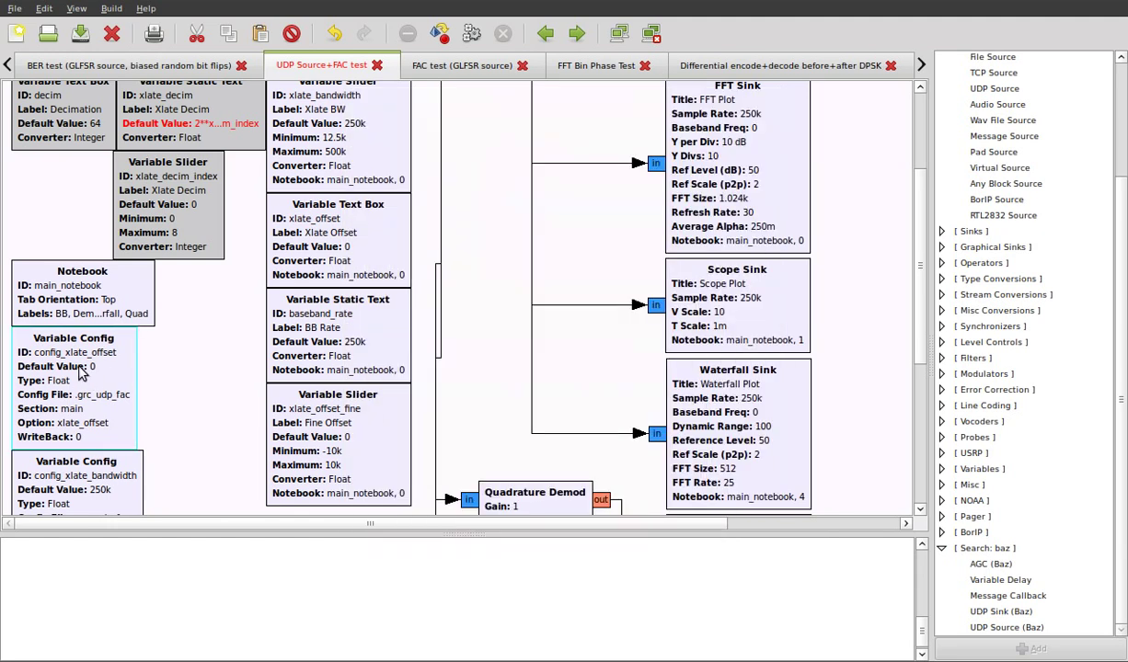
pyautogui.click(367, 253)
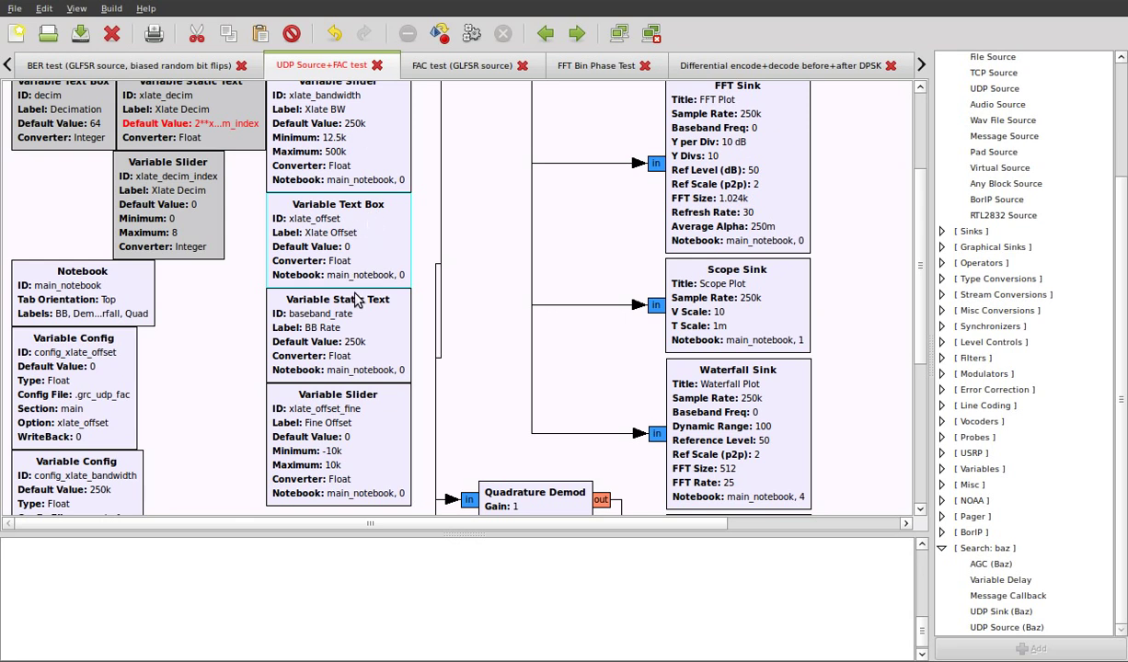
pyautogui.click(110, 386)
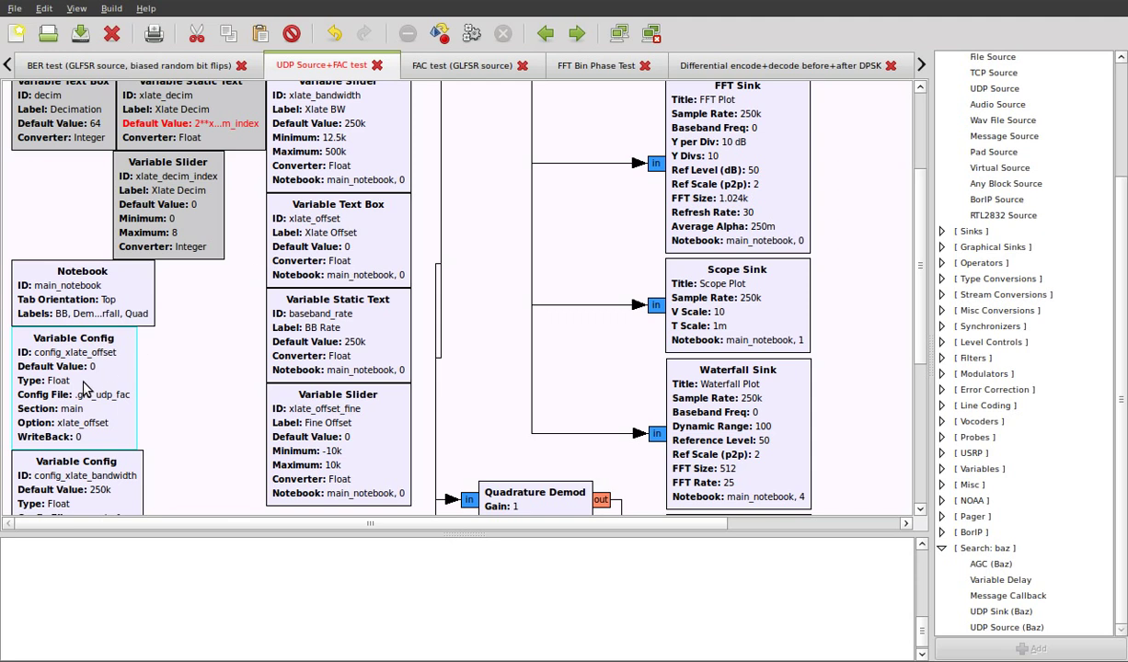
pyautogui.click(162, 390)
pyautogui.scroll(3, 251, 390)
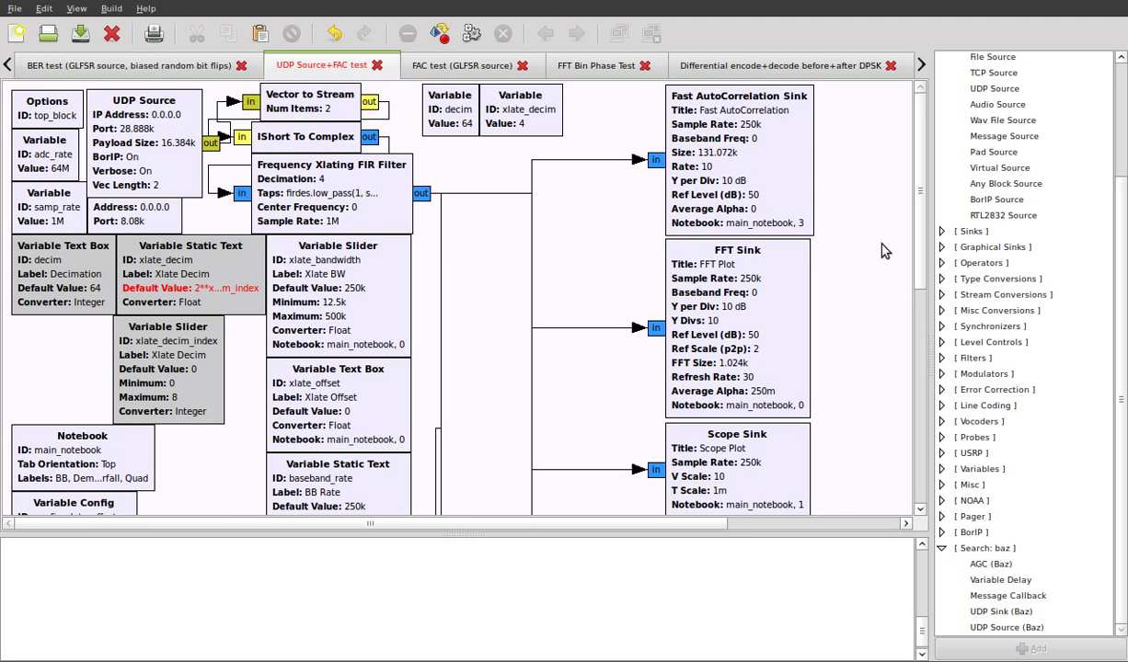
pyautogui.scroll(-1, 882, 250)
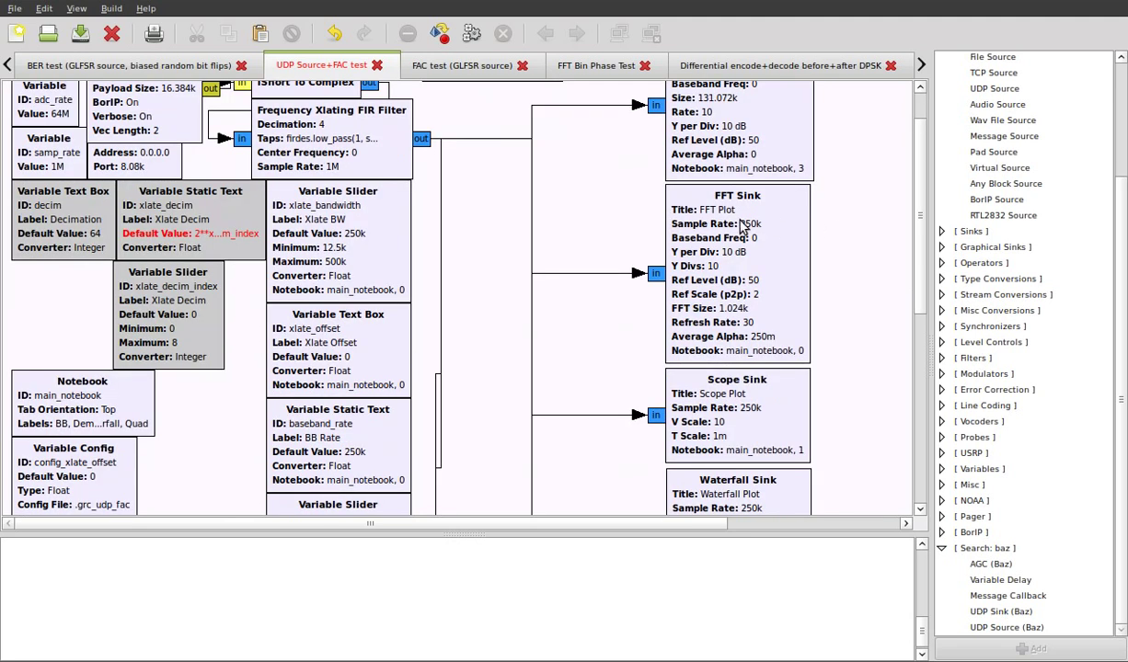
pyautogui.scroll(-3, 743, 230)
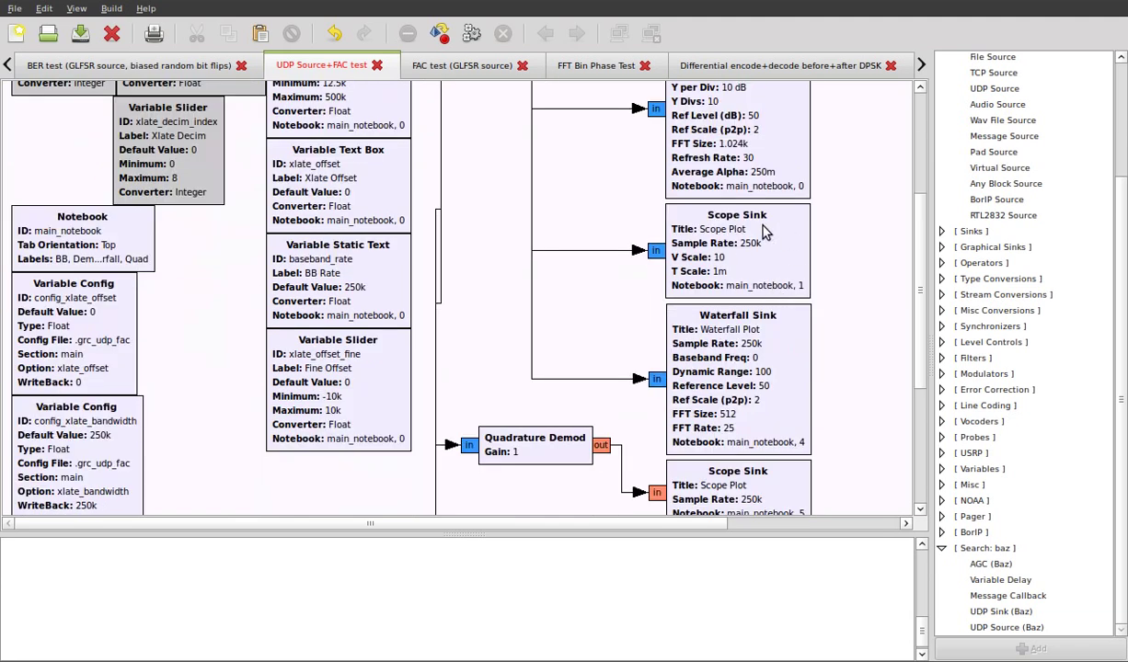
pyautogui.scroll(-2, 744, 261)
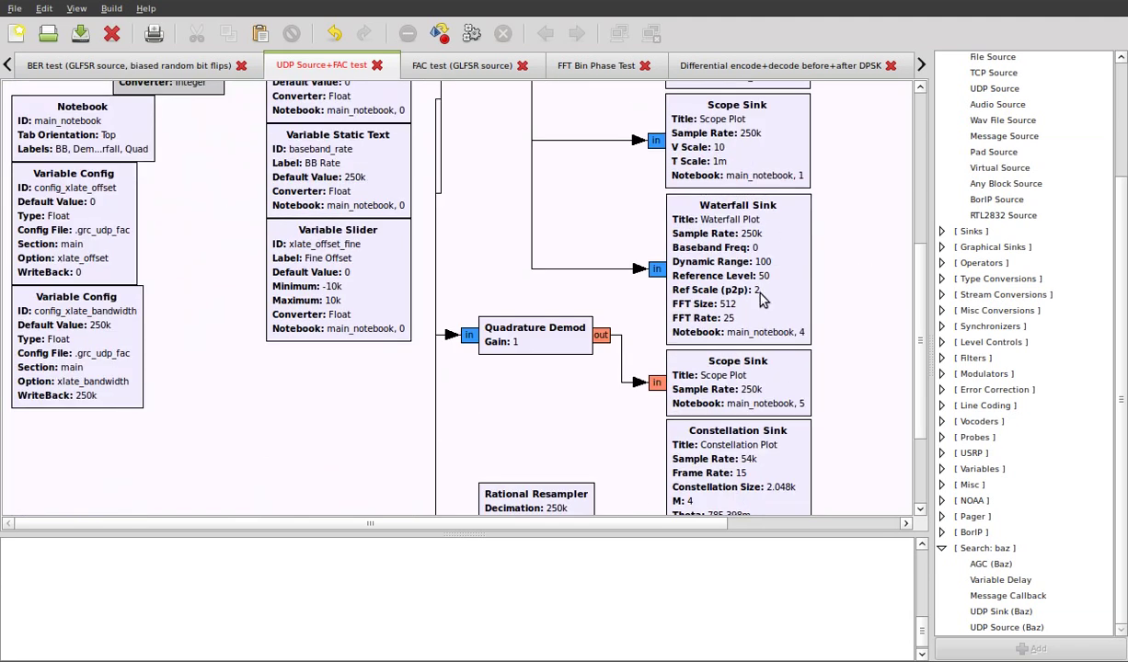
pyautogui.scroll(-3, 760, 285)
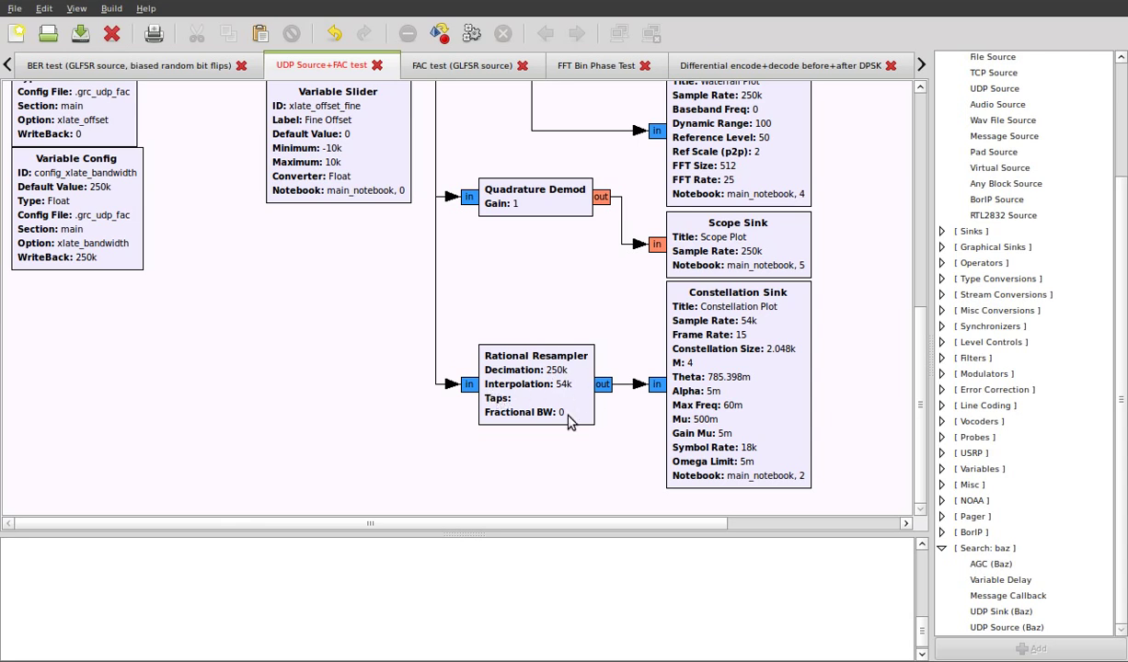
pyautogui.scroll(1, 568, 420)
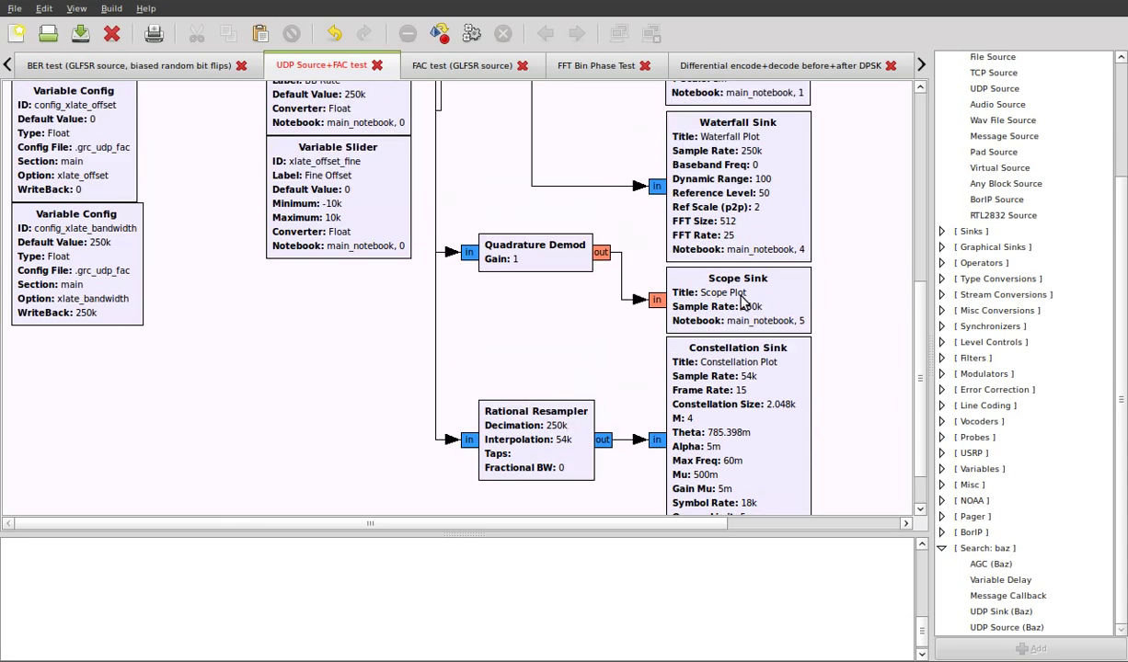
pyautogui.scroll(2, 741, 301)
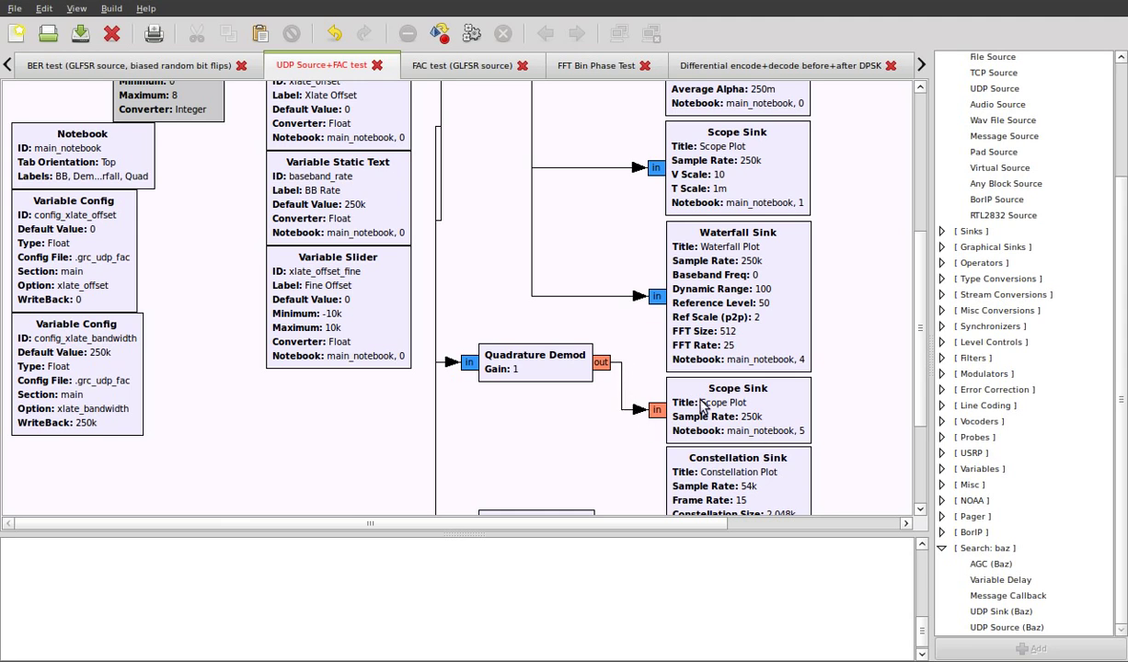
pyautogui.scroll(5, 809, 378)
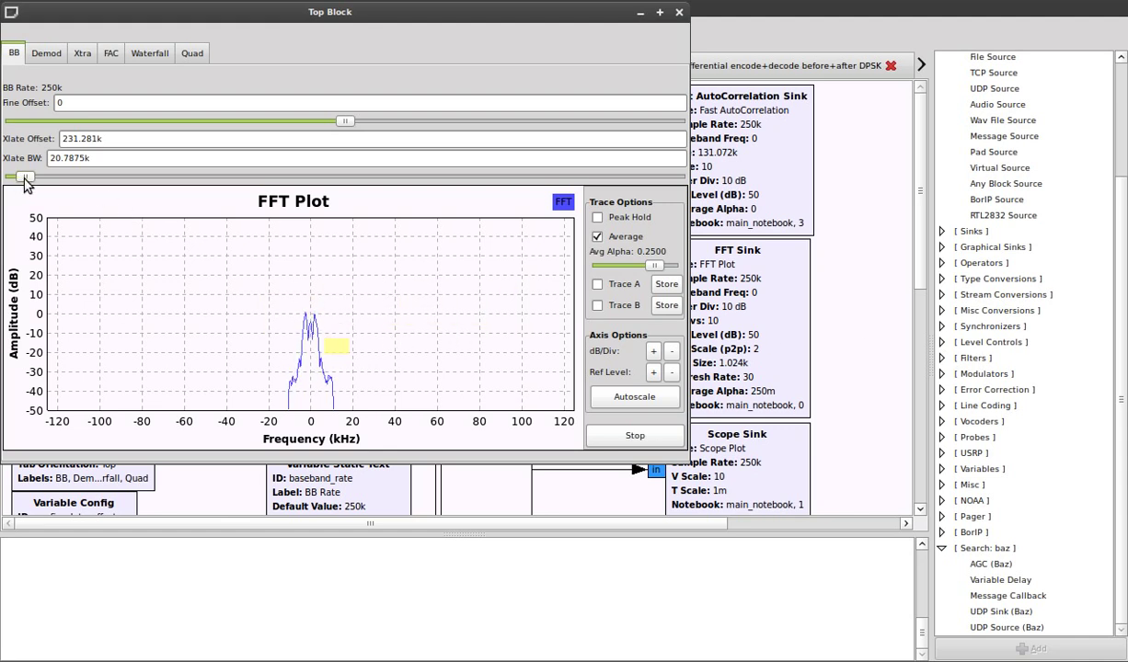
# Step: Raise the Xlate BW slider to 100.25k, autoscaling the FFT amplitude along the way
pyautogui.moveTo(34, 179)
pyautogui.mouseDown()
pyautogui.moveTo(314, 181)
pyautogui.moveTo(96, 187)
pyautogui.moveTo(40, 177)
pyautogui.mouseUp()
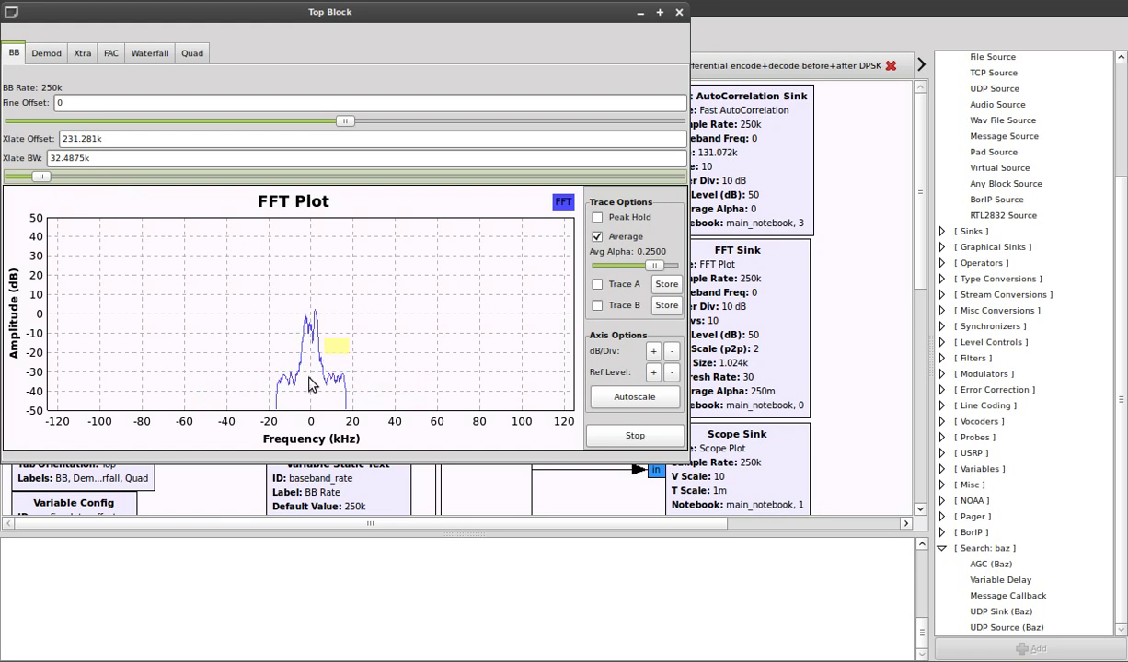
pyautogui.click(618, 396)
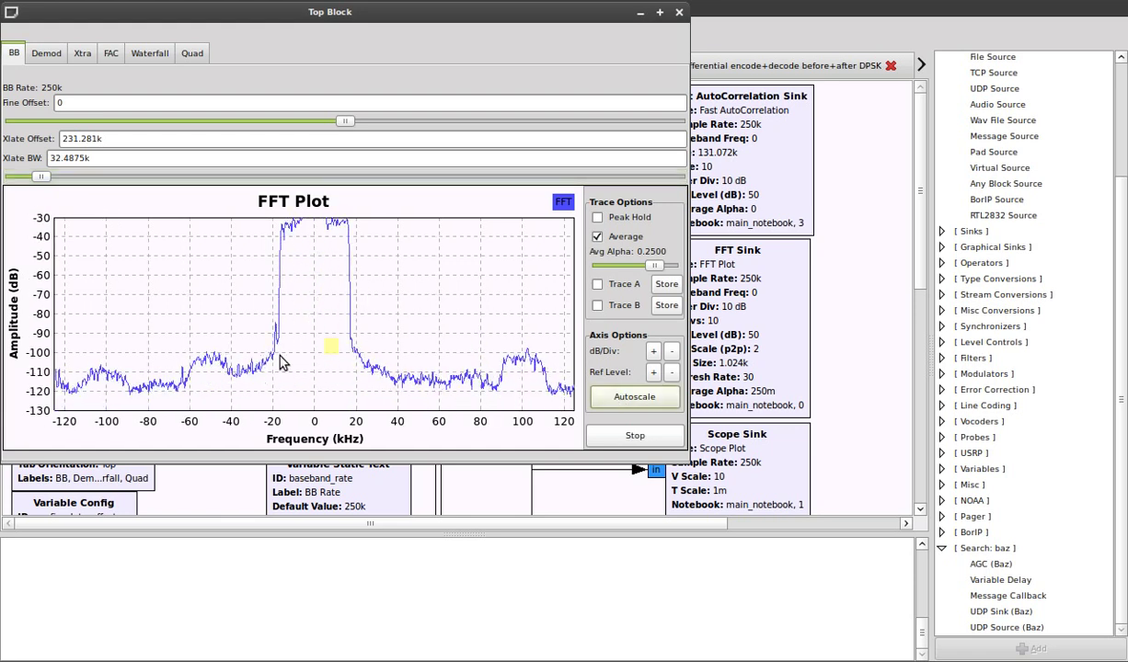
pyautogui.moveTo(42, 177); pyautogui.dragTo(134, 177)
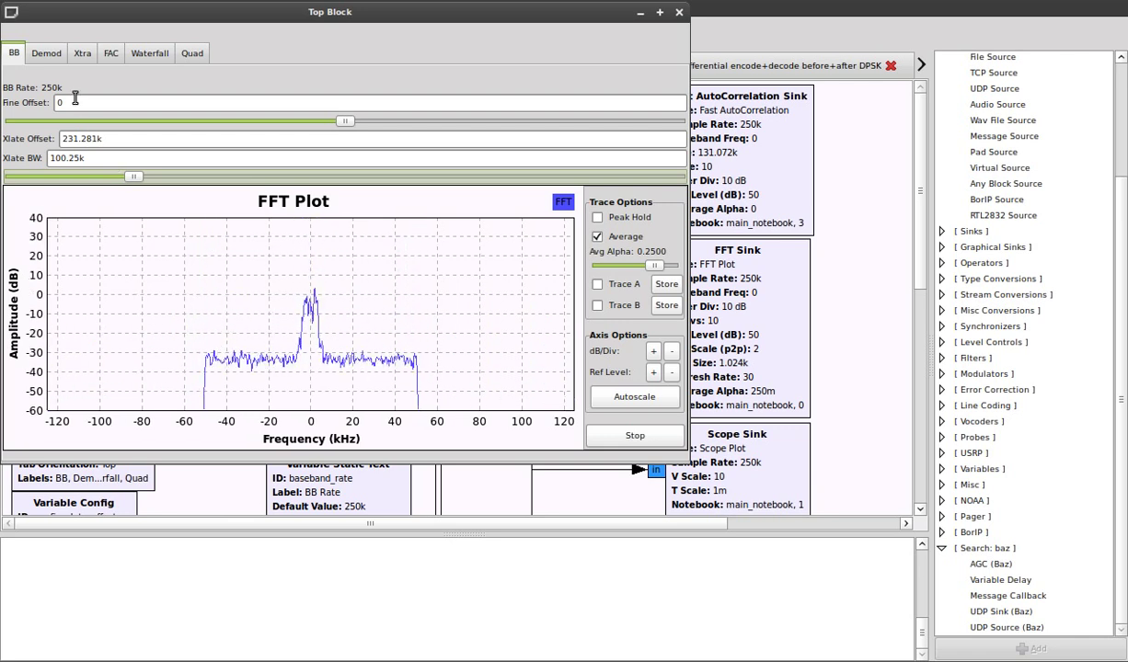
# Step: View the Demod scope trace with a time-axis zoom, then switch to the Xtra constellation plot
pyautogui.click(45, 54)
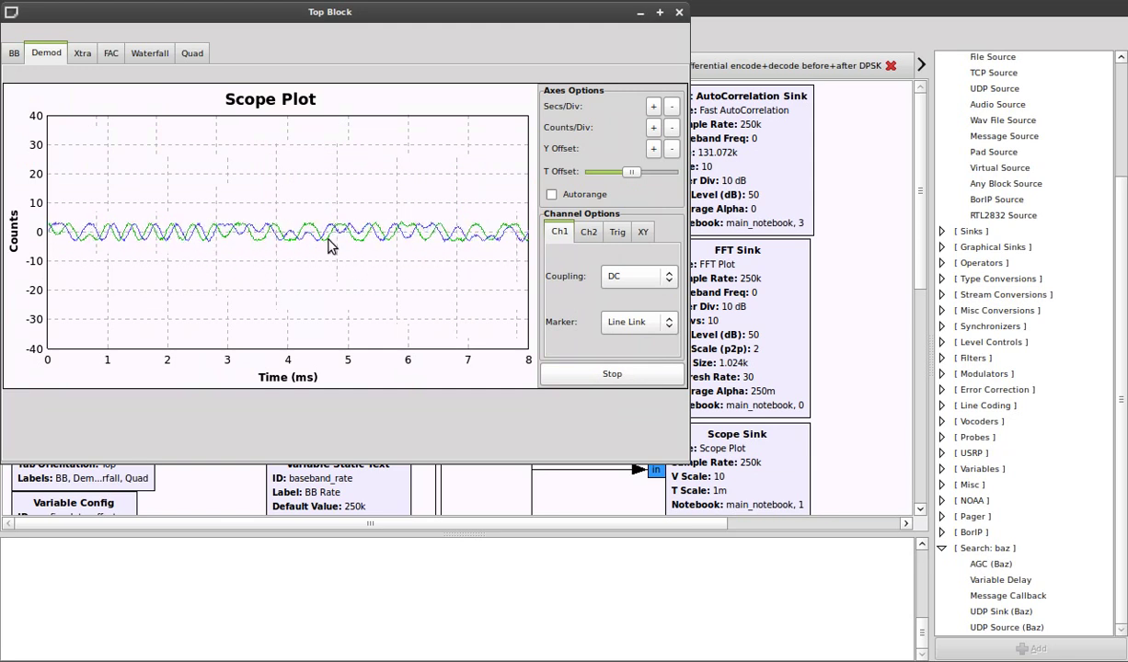
pyautogui.scroll(2, 414, 262)
pyautogui.scroll(-4, 417, 265)
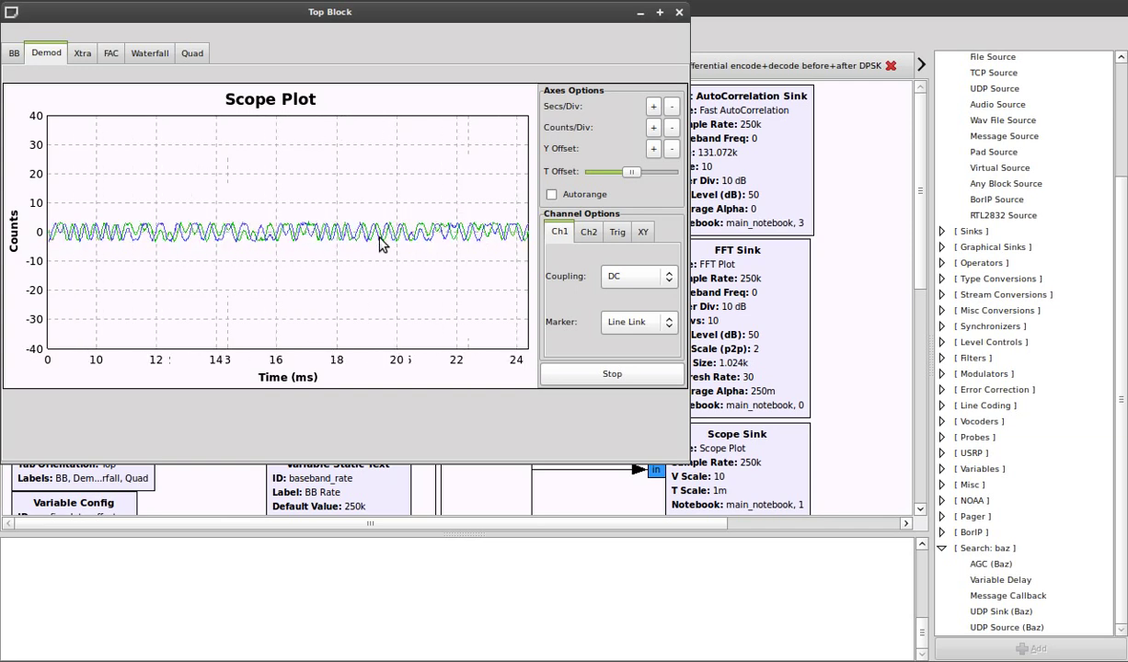
pyautogui.click(82, 54)
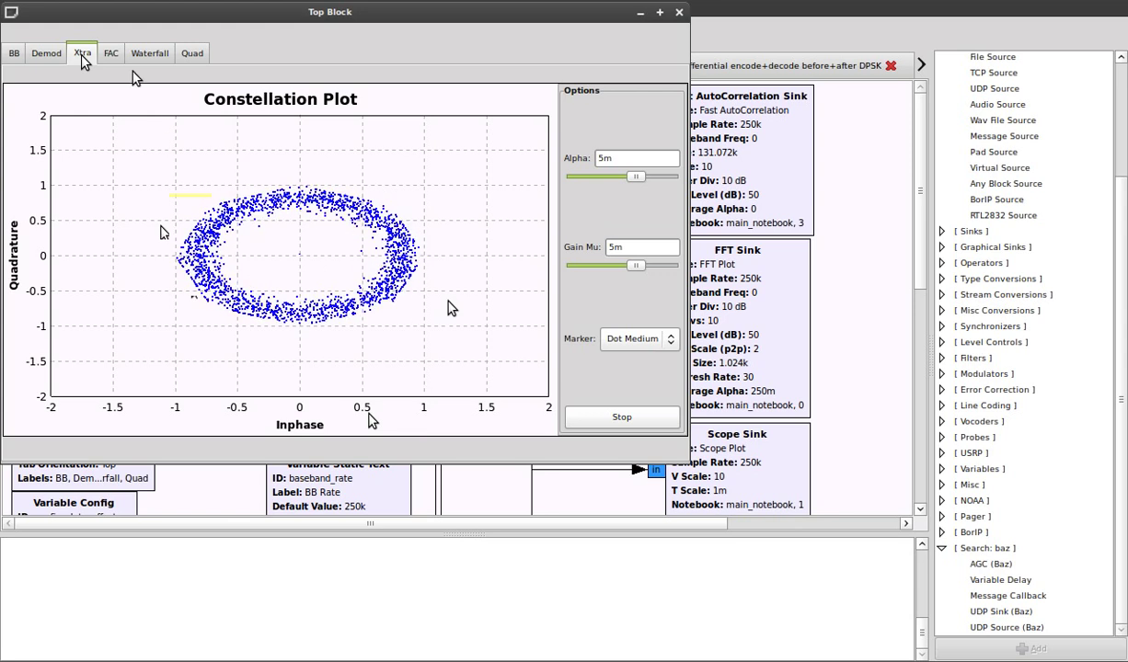
# Step: Display the Waterfall plot with the RGB2 colour map, autoscaled to a 10 to -90 dB range
pyautogui.click(150, 54)
pyautogui.click(613, 248)
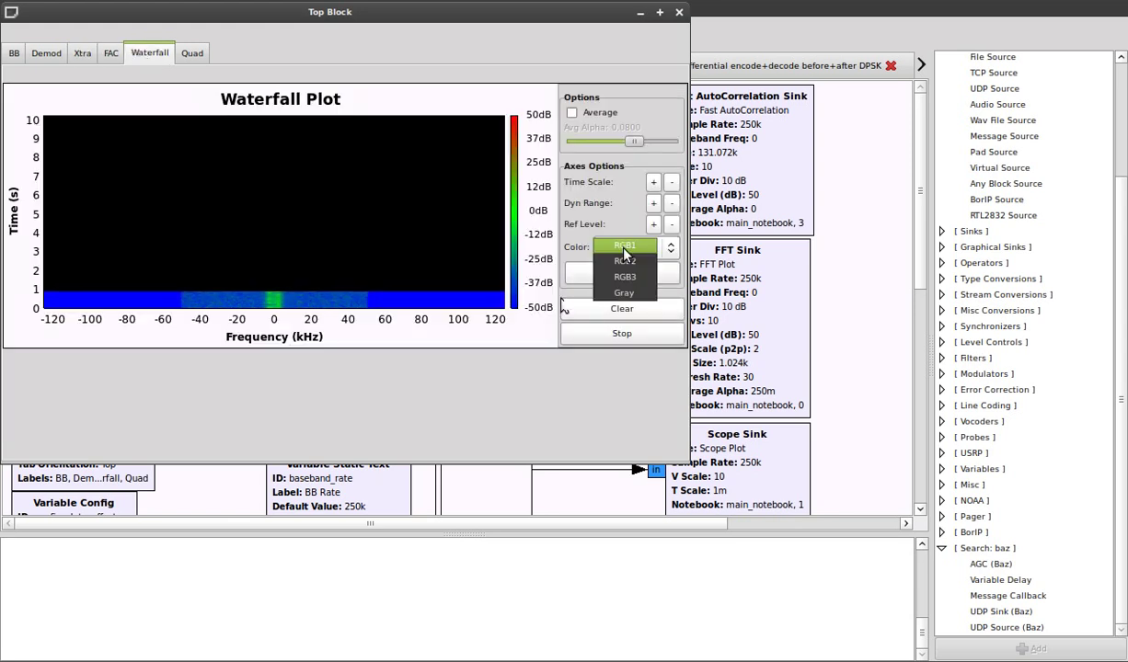
pyautogui.click(630, 262)
pyautogui.click(629, 276)
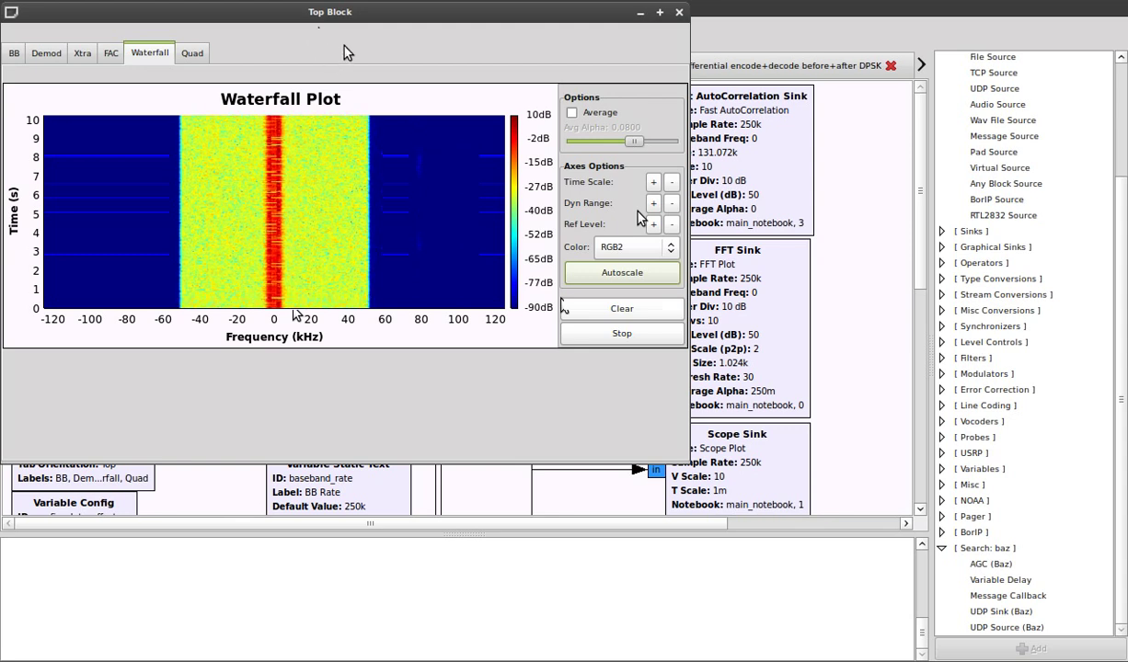
# Step: Show the Quad view, combining the Scope Plot with the ±50 kHz FFT passband
pyautogui.click(193, 54)
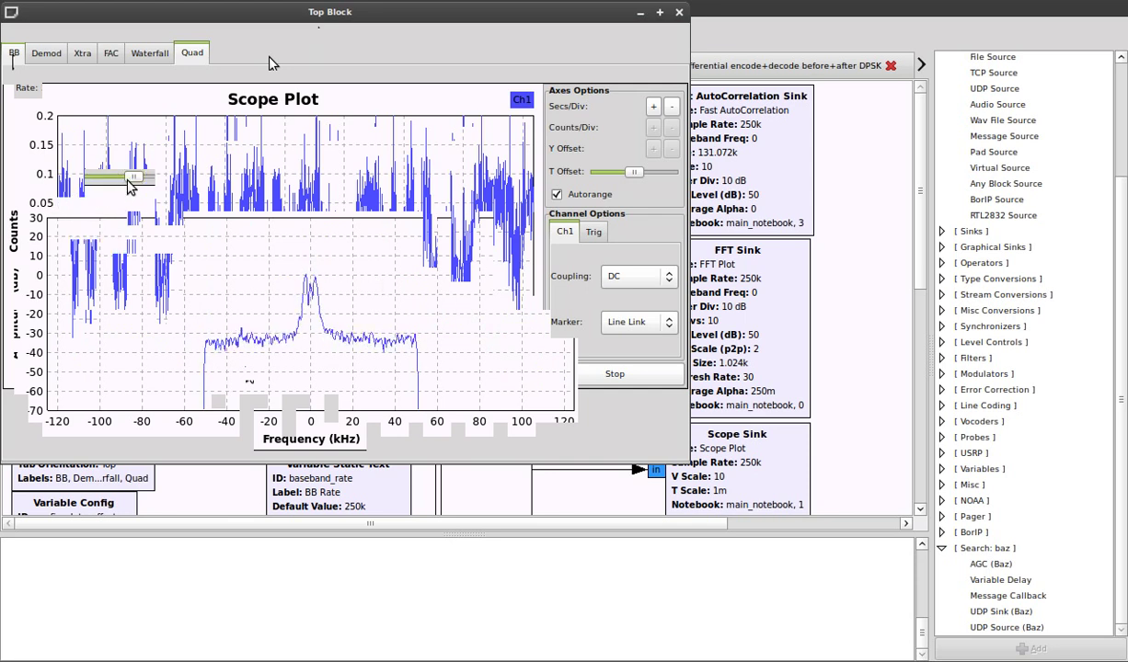
# Step: Narrow the Xlate bandwidth to about 43.7k and fix the Quad scope at ±0.2 counts
pyautogui.moveTo(118, 182); pyautogui.dragTo(30, 186)
pyautogui.click(191, 52)
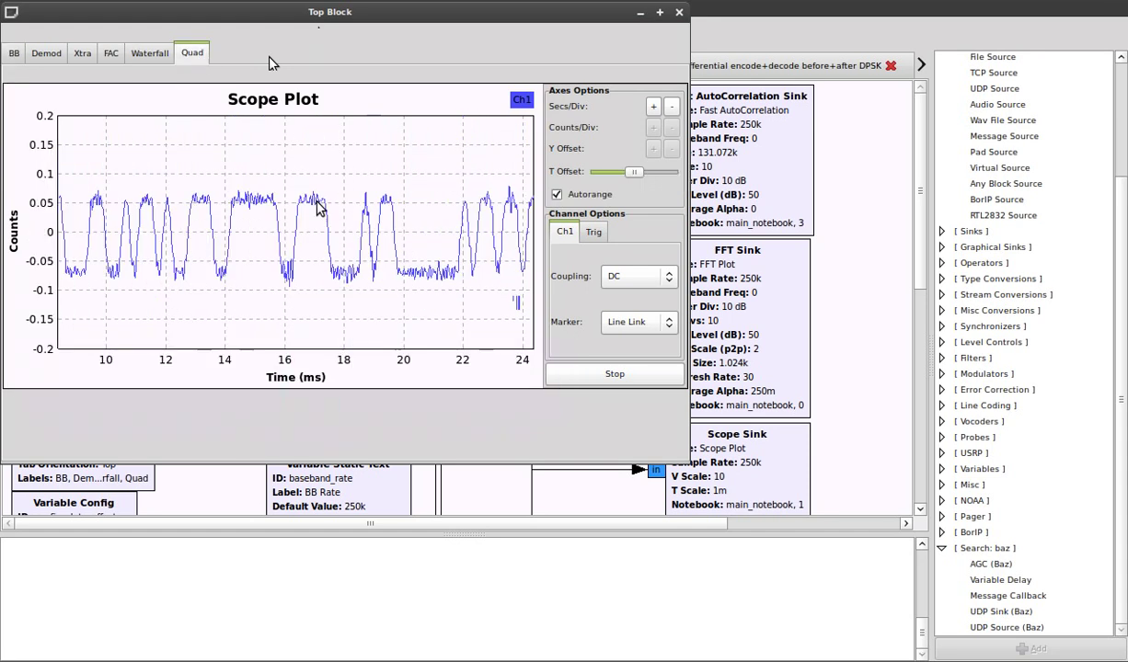
pyautogui.click(556, 194)
pyautogui.click(653, 127)
pyautogui.click(653, 129)
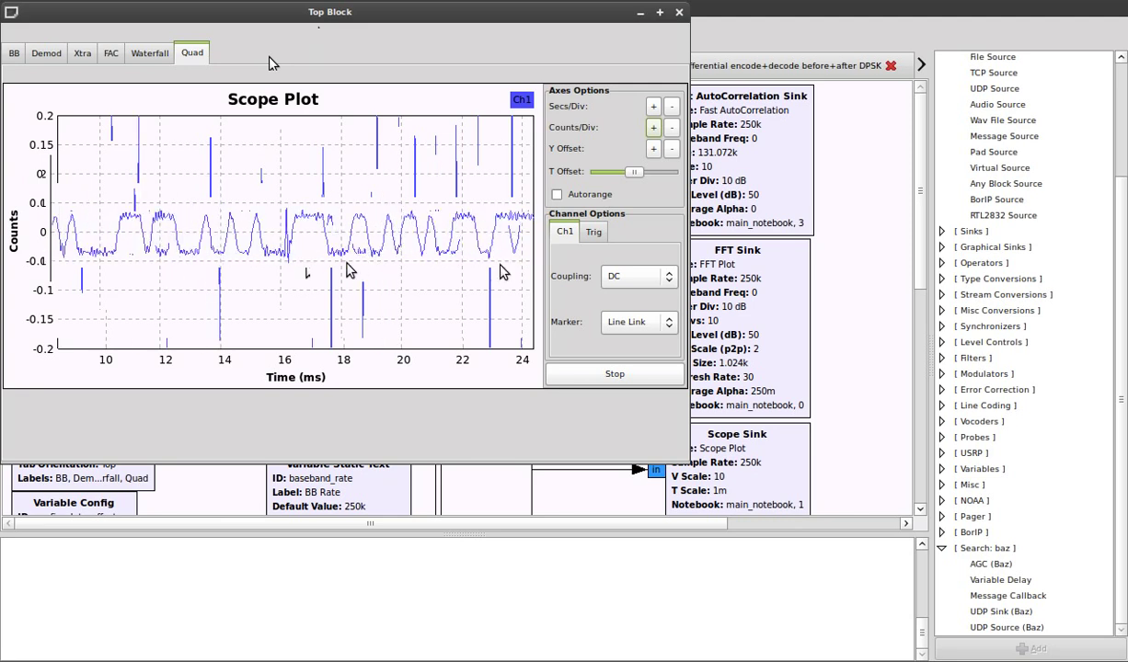
# Step: Display the Fast AutoCorrelation plot, peaking near 0 ms above a flat -5 dB trace
pyautogui.click(110, 55)
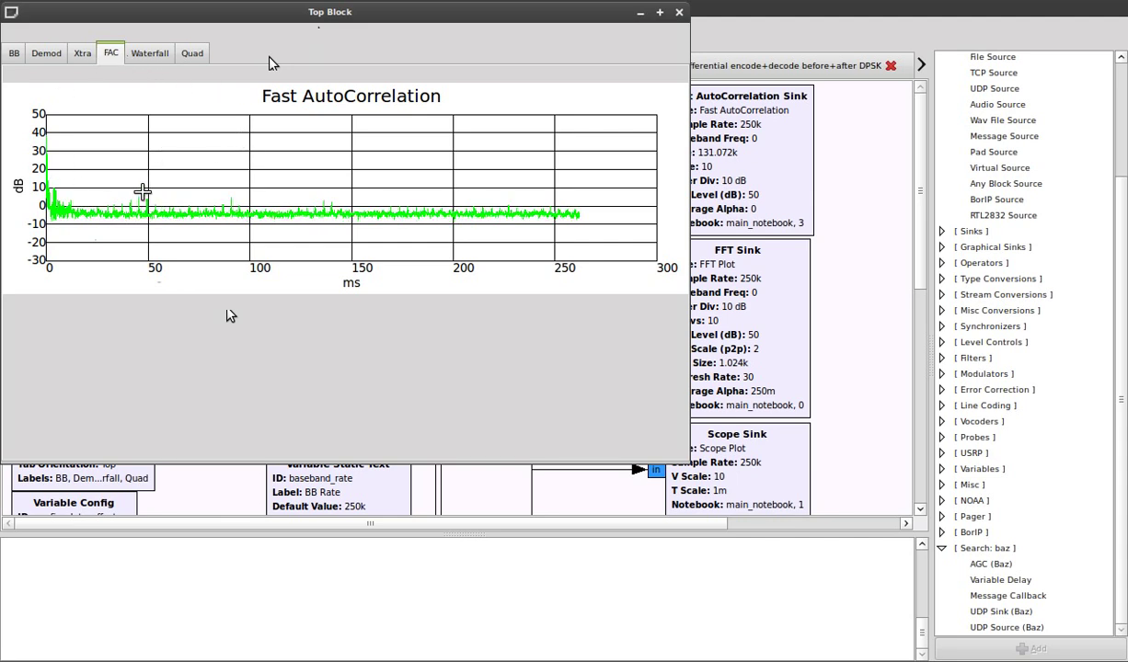
# Step: Return to the Constellation Plot and draw its points with Line Link markers
pyautogui.click(83, 55)
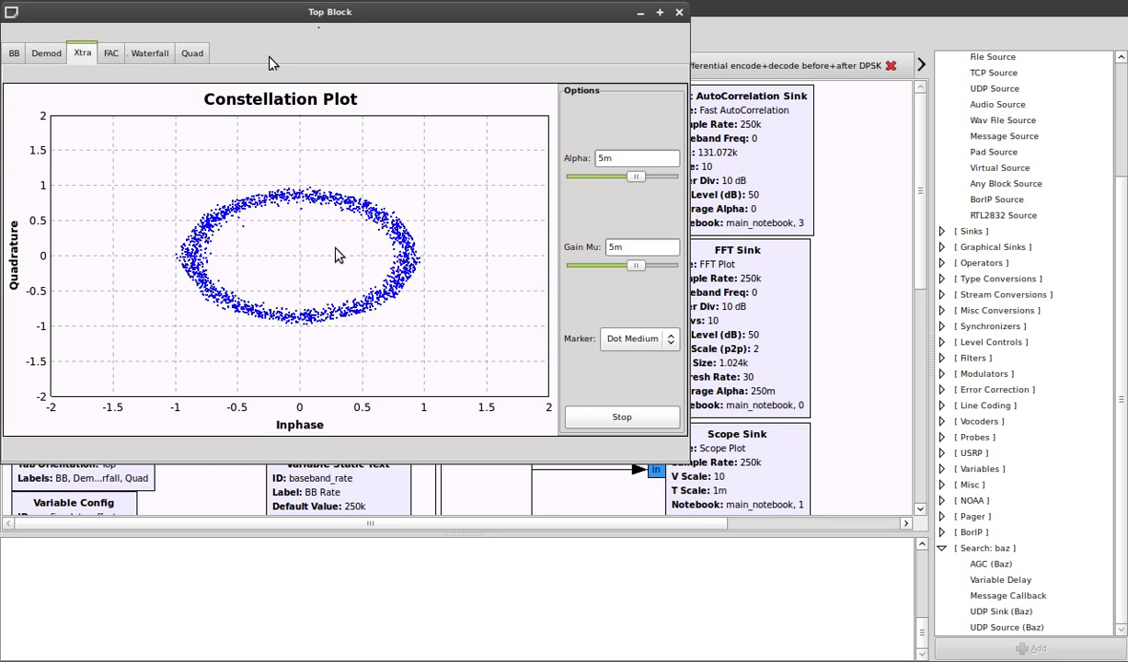
pyautogui.click(662, 343)
pyautogui.click(658, 371)
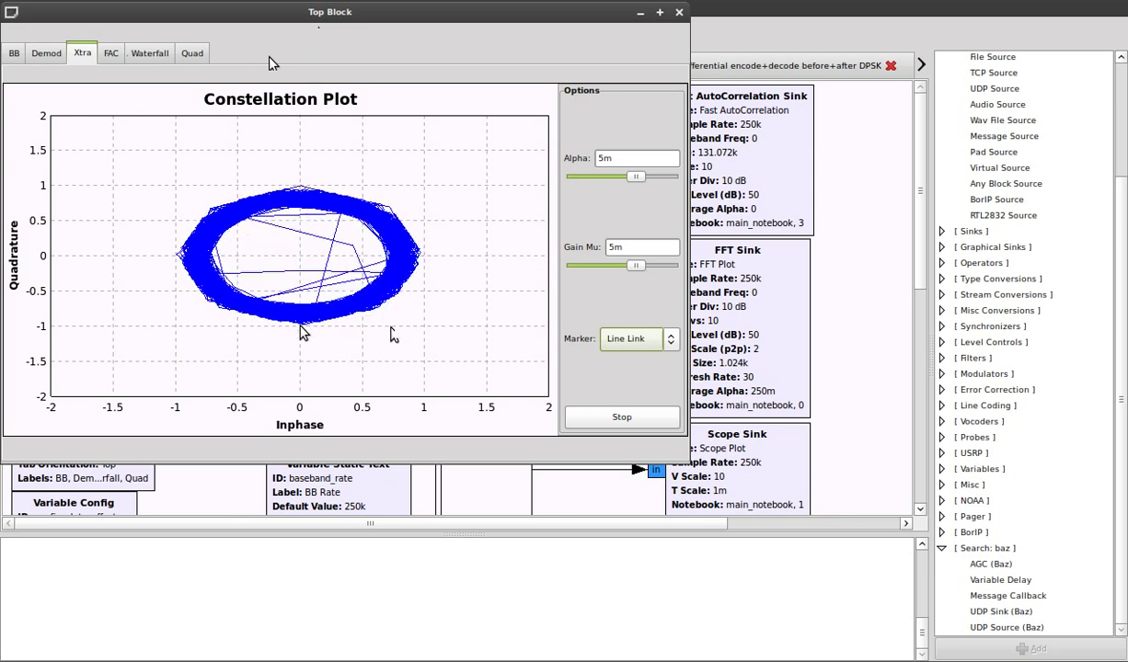
# Step: Plot demodulated Ch1 versus Ch2 as XY with Line Link markers, Ch1 axis at ±20
pyautogui.click(46, 53)
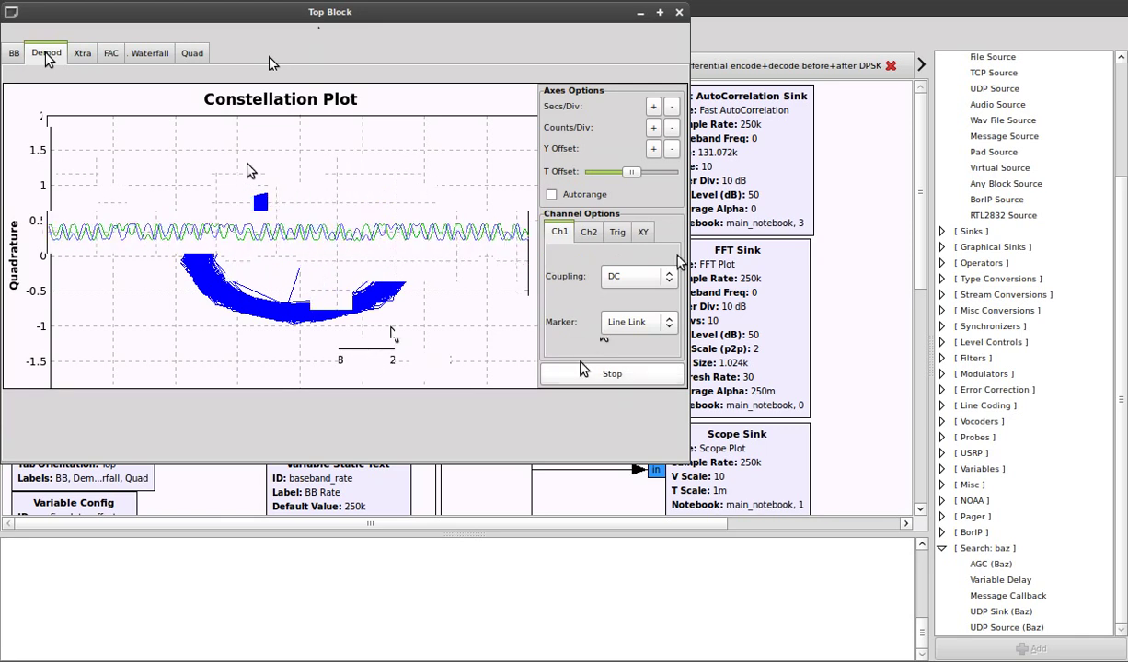
pyautogui.click(643, 232)
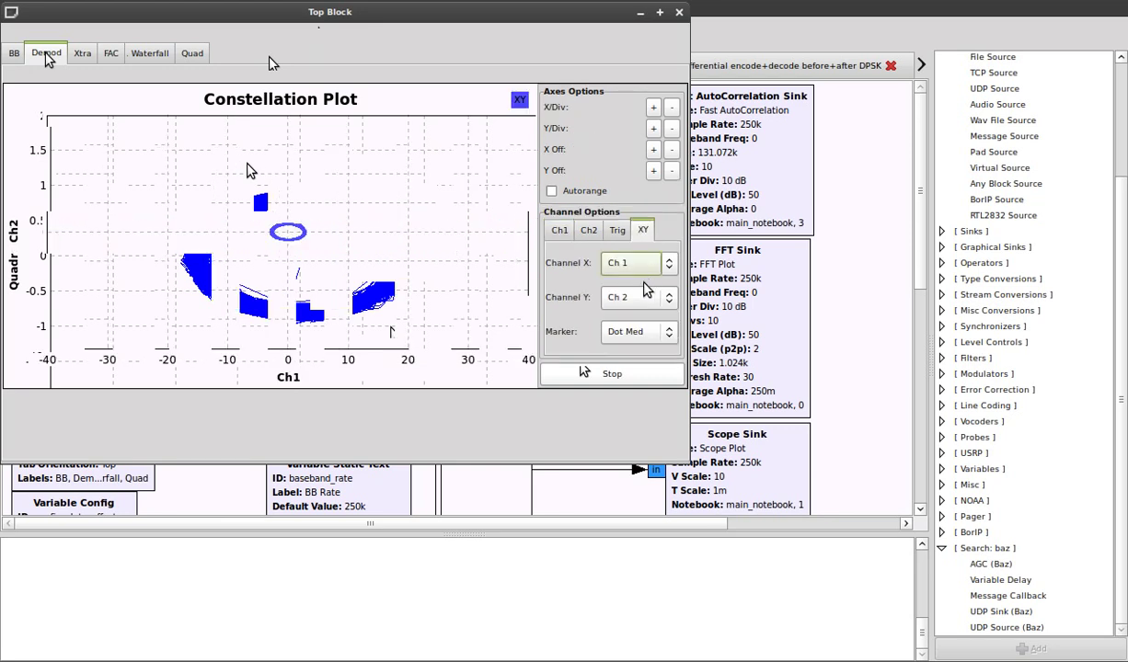
pyautogui.click(672, 108)
pyautogui.click(672, 109)
pyautogui.click(672, 109)
pyautogui.click(659, 331)
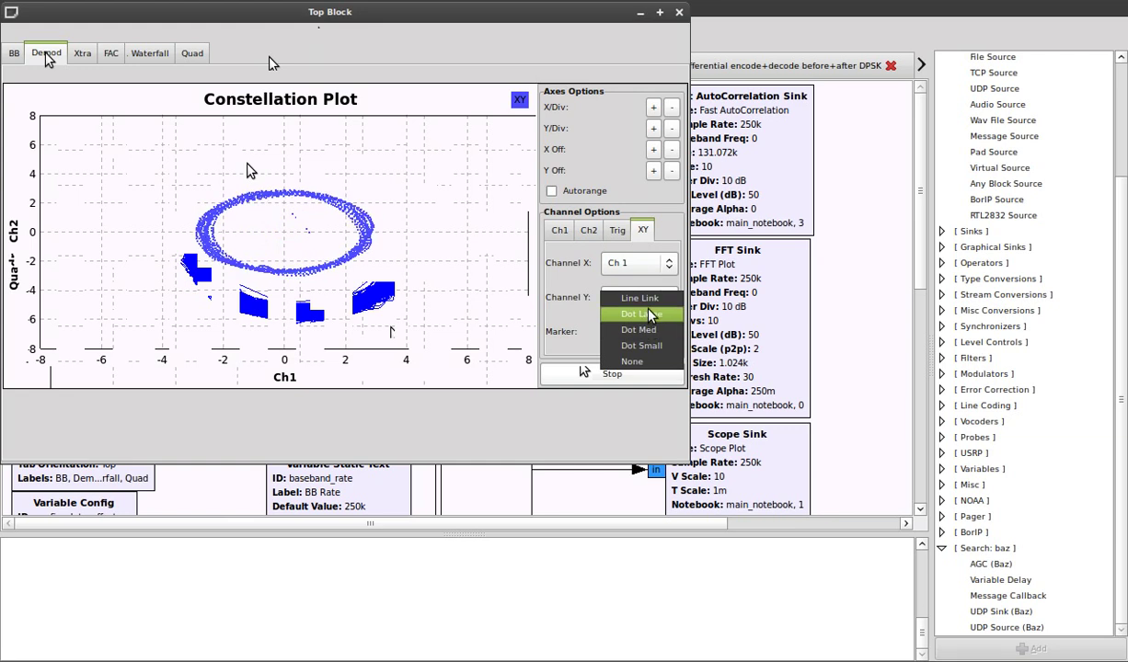
pyautogui.click(629, 294)
pyautogui.click(653, 107)
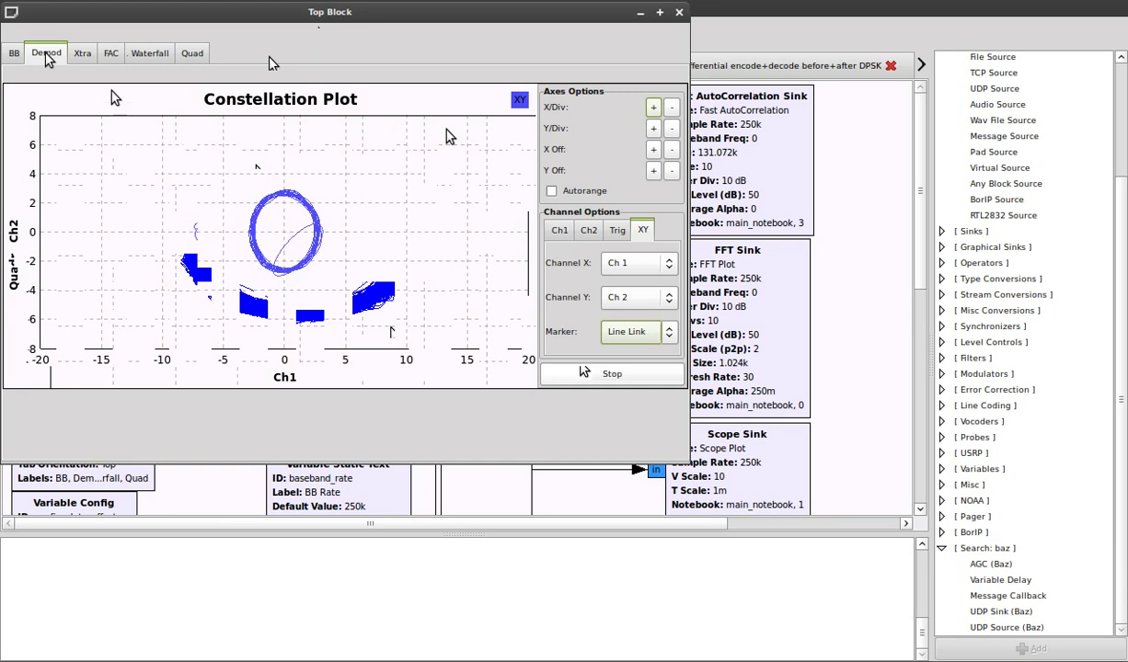
# Step: Close the running Top Block window and return to the UDP Source+FAC flowgraph editor
pyautogui.click(679, 13)
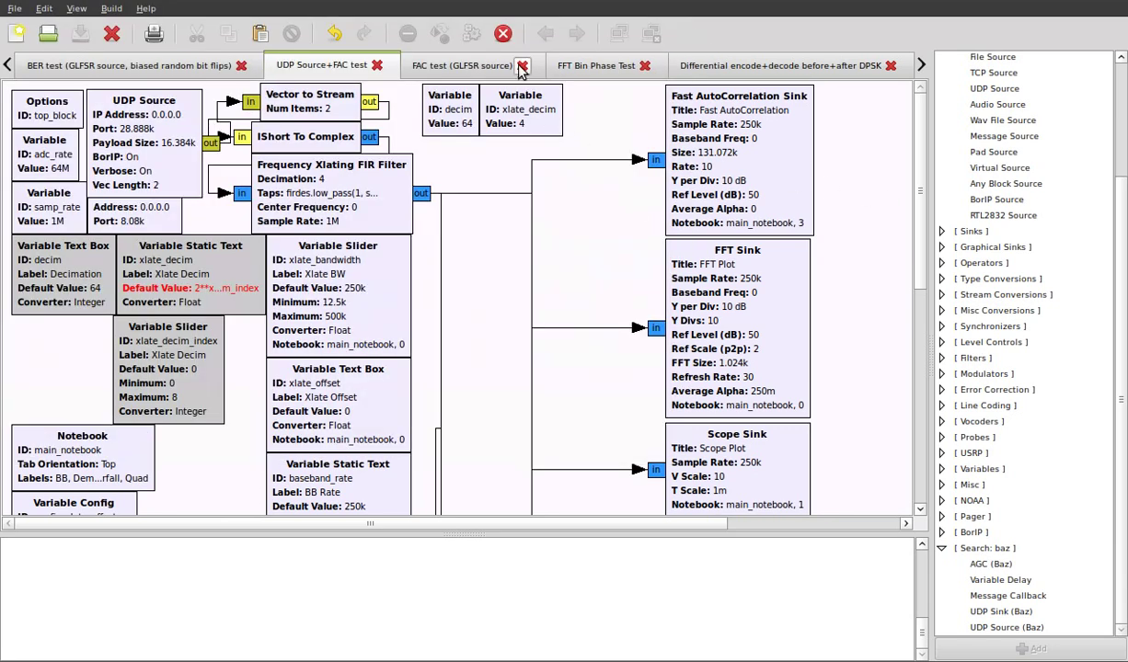
pyautogui.click(504, 34)
pyautogui.scroll(-5, 782, 292)
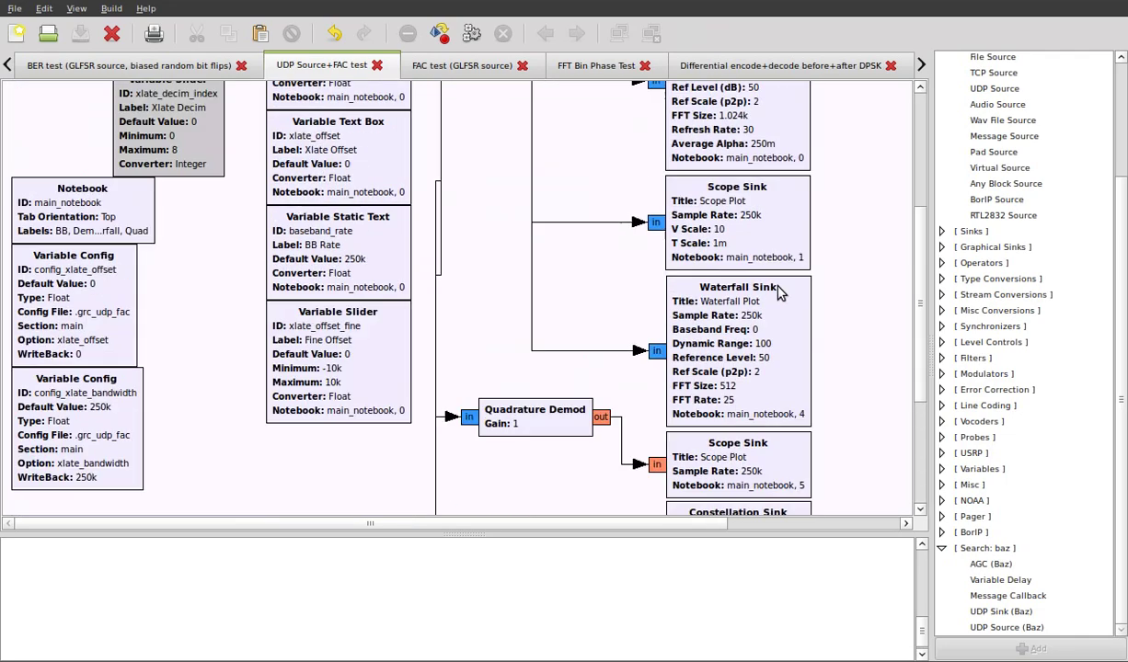